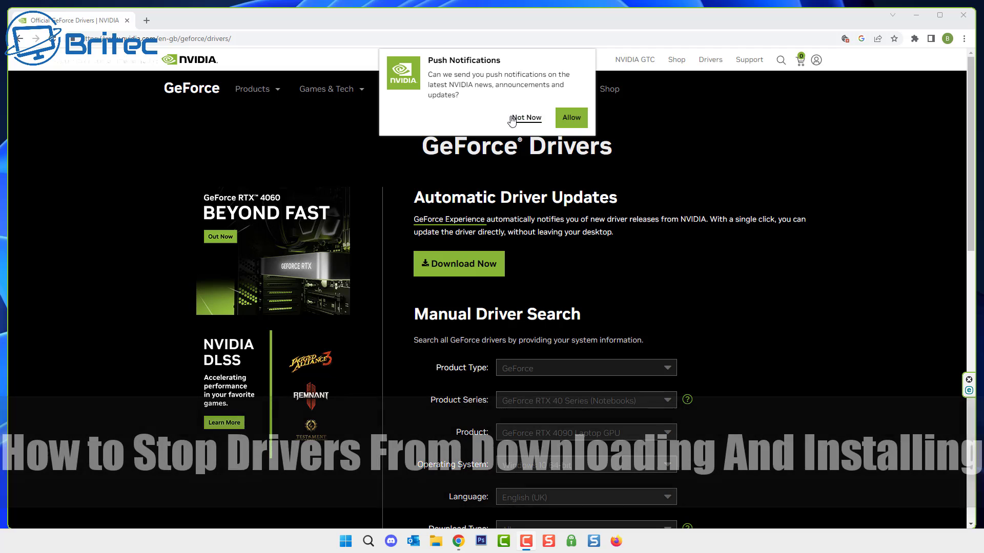
Decline the push notifications and set the manual driver search to product type GeForce and series GeForce RTX 40 Series.
{"action": "left_click", "coordinate": [526, 117]}
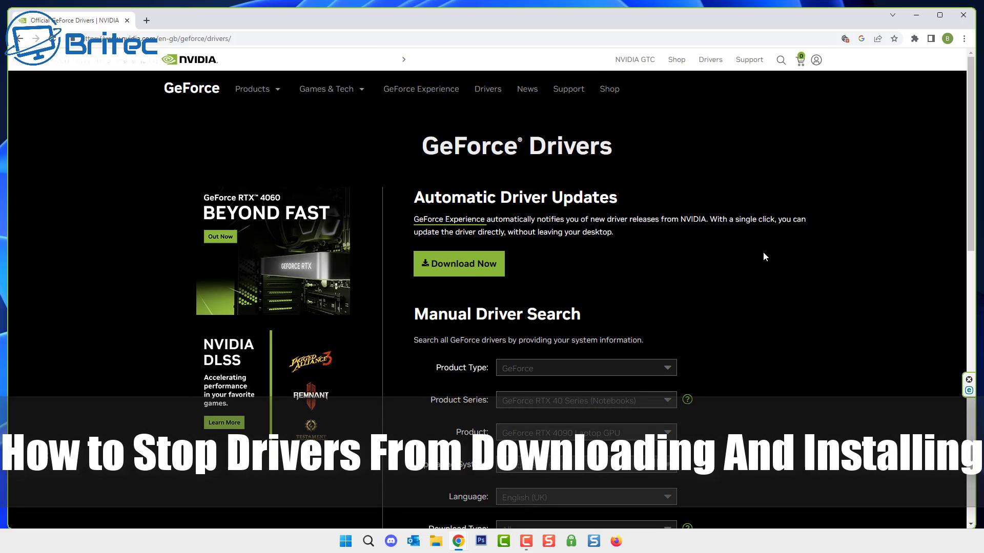
{"action": "scroll", "coordinate": [750, 310], "scroll_direction": "down", "scroll_amount": 1}
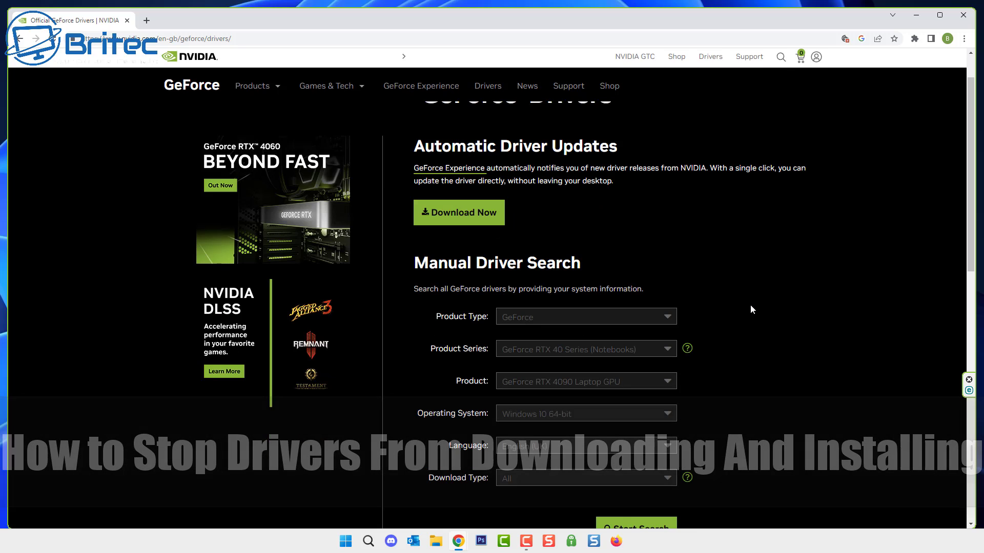
{"action": "scroll", "coordinate": [746, 308], "scroll_direction": "down", "scroll_amount": 1}
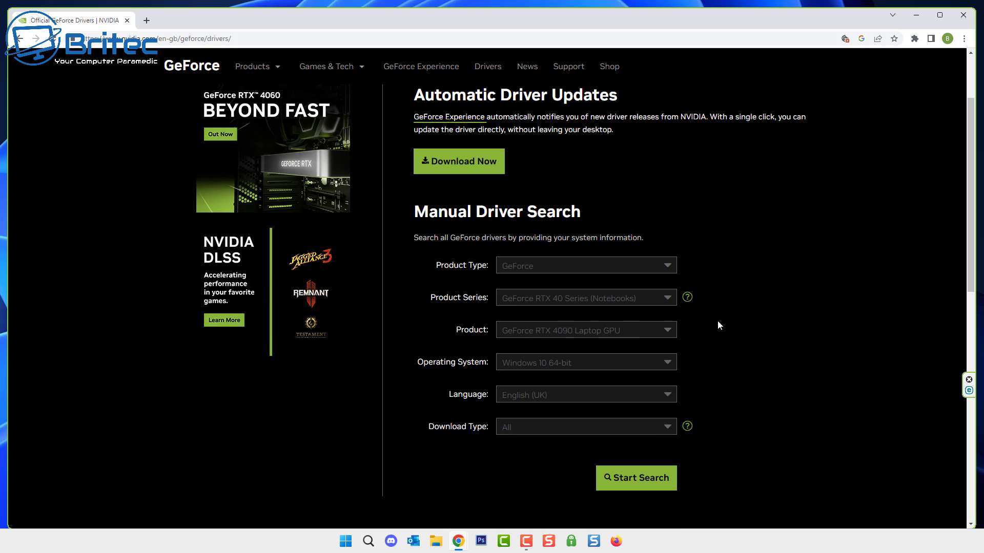
{"action": "left_click", "coordinate": [668, 271]}
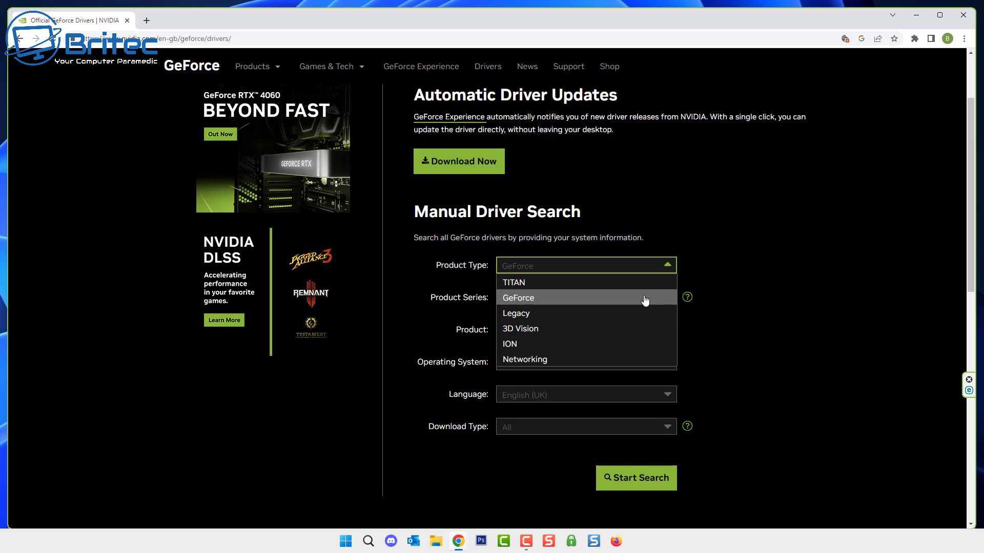
{"action": "scroll", "coordinate": [637, 303], "scroll_direction": "down", "scroll_amount": 1}
{"action": "scroll", "coordinate": [638, 304], "scroll_direction": "up", "scroll_amount": 1}
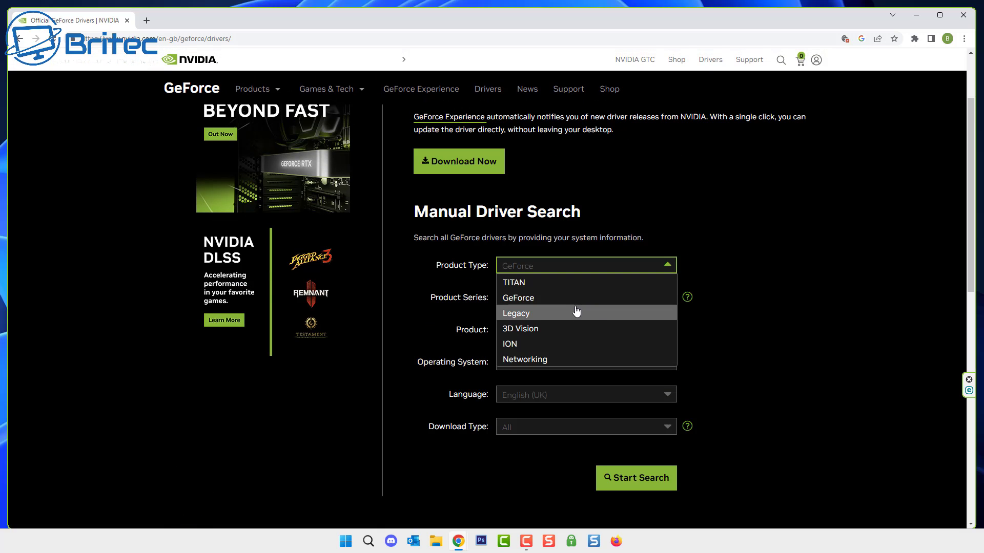
{"action": "left_click", "coordinate": [576, 299]}
{"action": "left_click", "coordinate": [664, 299]}
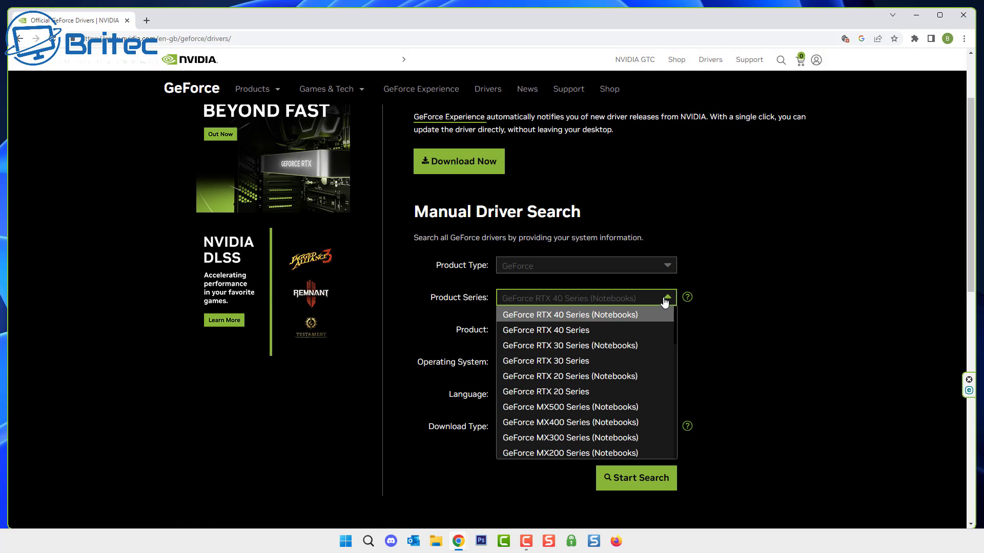
{"action": "left_click", "coordinate": [600, 330]}
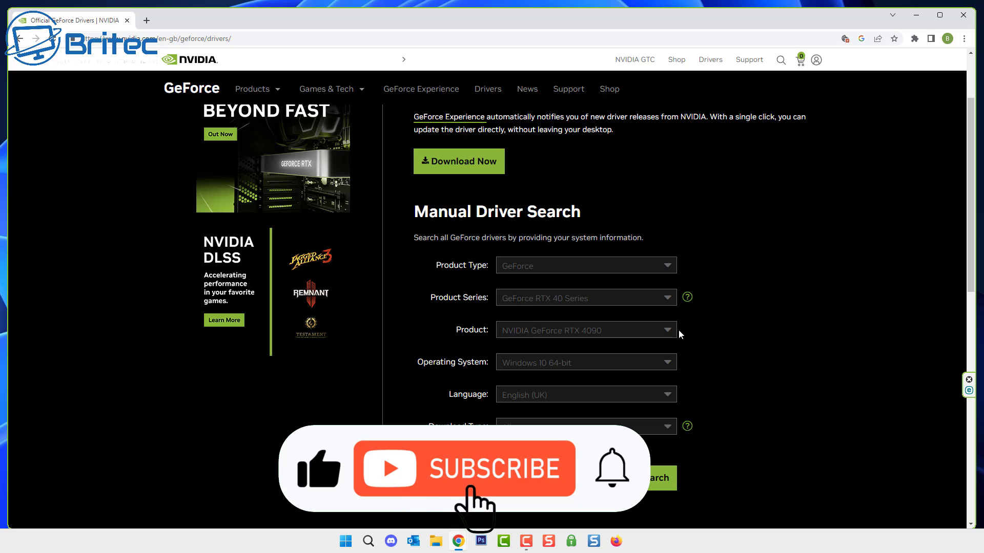
Select NVIDIA GeForce RTX 4070 Ti on Windows 11, keep English (UK) as the language, and run the driver search.
{"action": "left_click", "coordinate": [669, 333]}
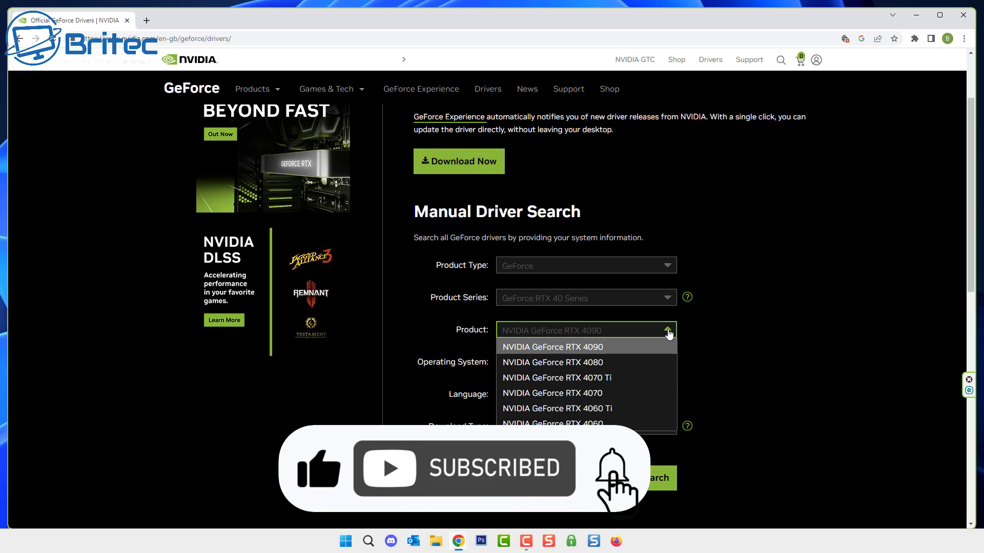
{"action": "left_click", "coordinate": [643, 376]}
{"action": "left_click", "coordinate": [671, 364]}
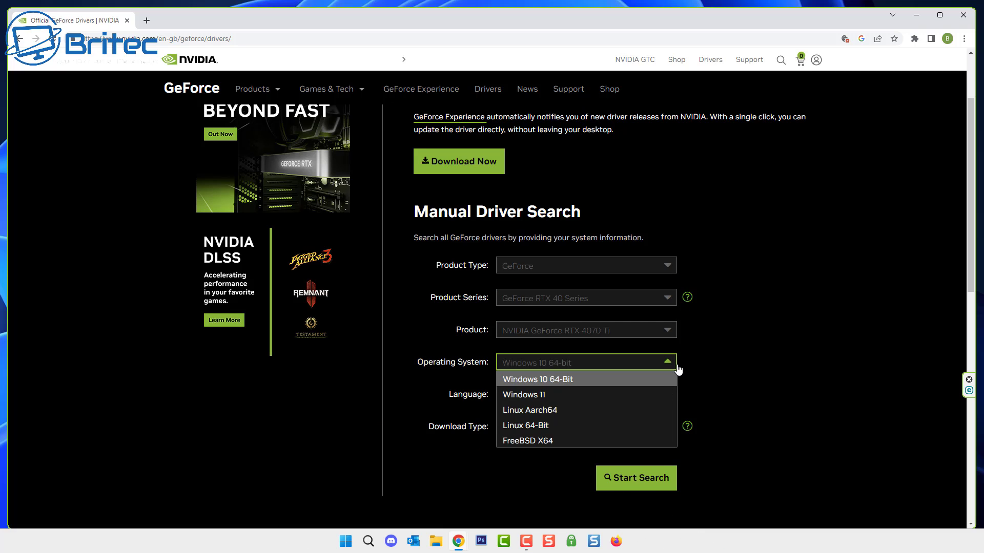
{"action": "left_click", "coordinate": [652, 394]}
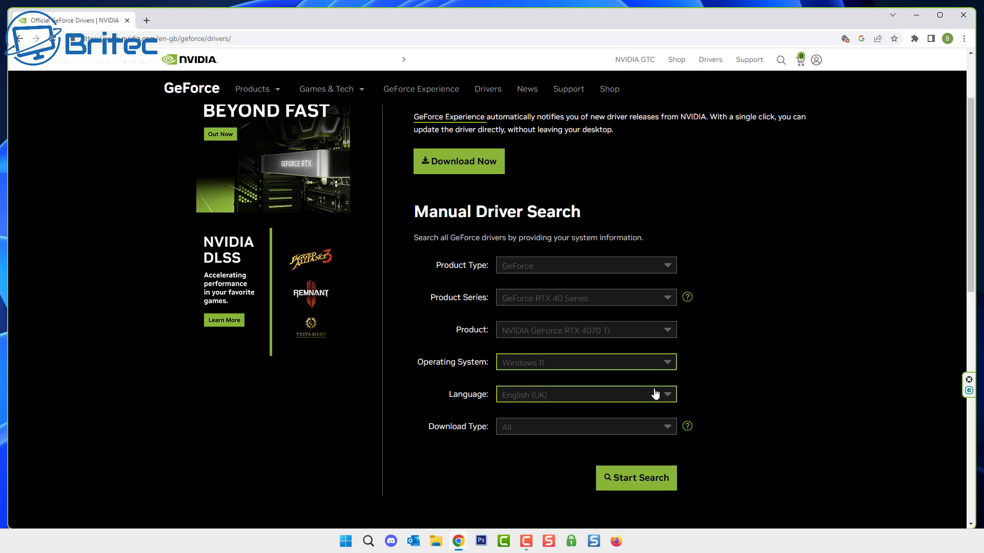
{"action": "left_click", "coordinate": [664, 402]}
{"action": "left_click", "coordinate": [663, 401]}
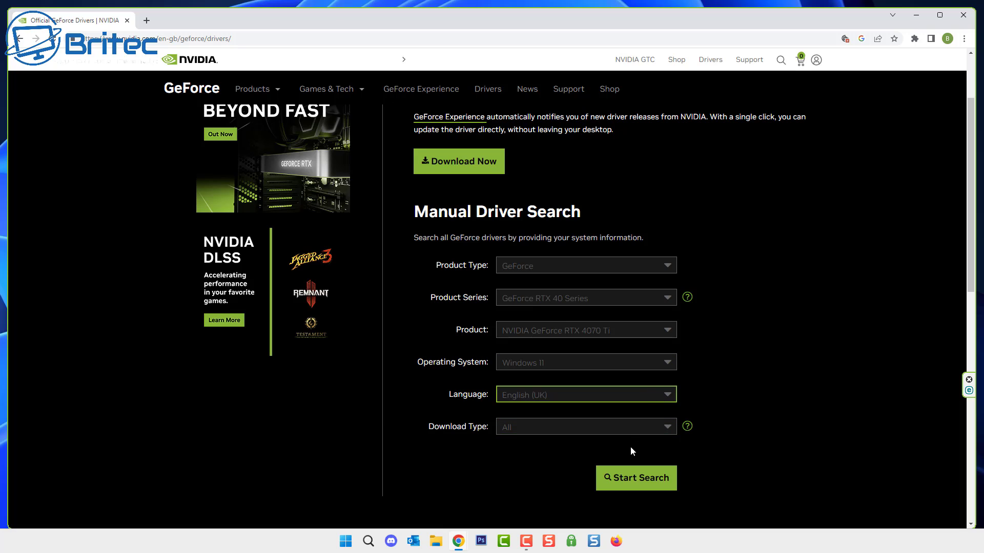
{"action": "left_click", "coordinate": [638, 476]}
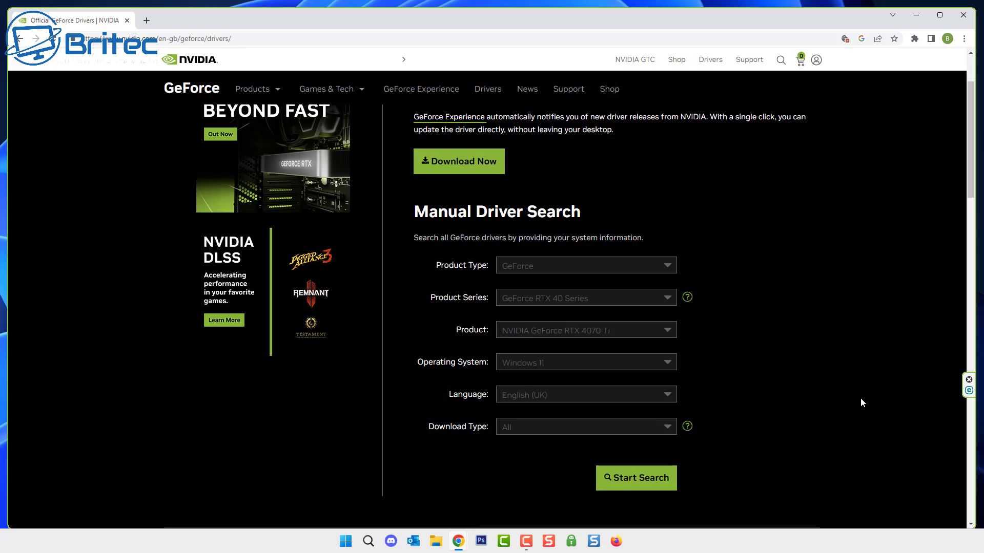
Rerun the driver search and get the download of the GeForce Game Ready Driver - WHQL, version 536.40.
{"action": "scroll", "coordinate": [795, 330], "scroll_direction": "down", "scroll_amount": 3}
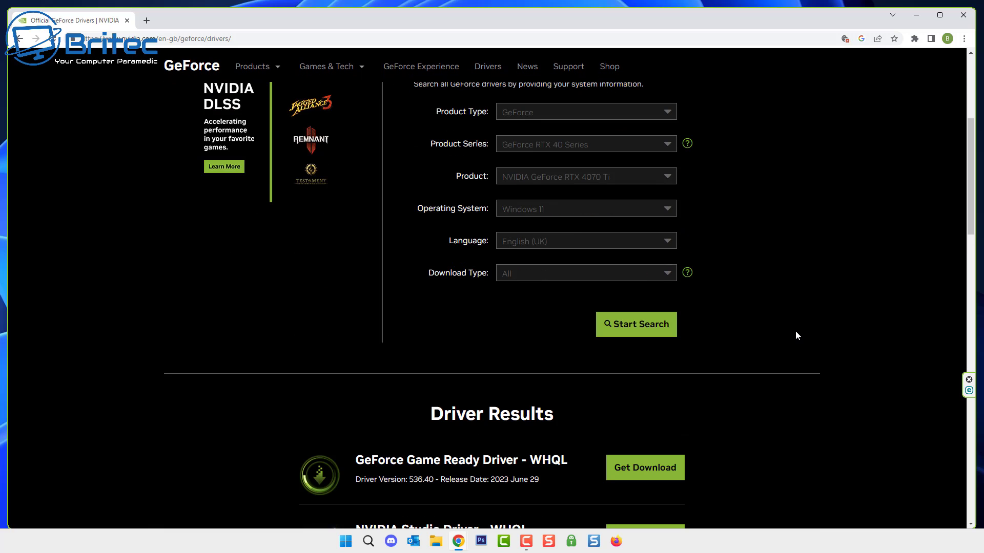
{"action": "scroll", "coordinate": [796, 335], "scroll_direction": "down", "scroll_amount": 2}
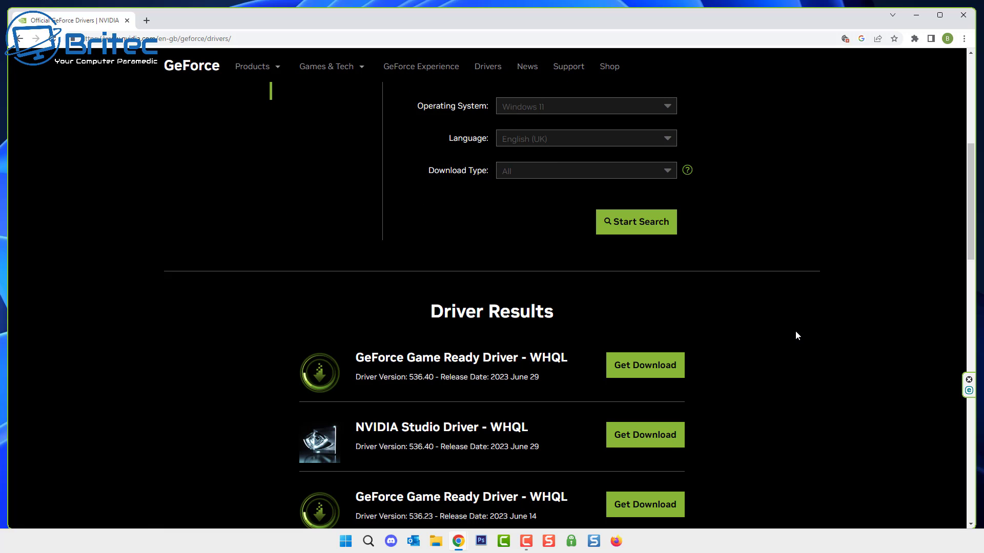
{"action": "scroll", "coordinate": [795, 333], "scroll_direction": "up", "scroll_amount": 7}
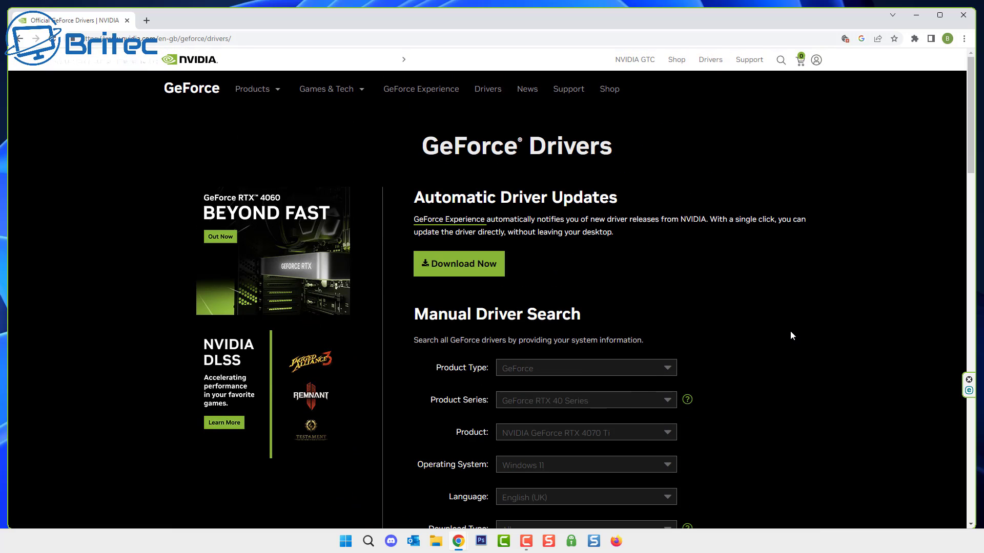
{"action": "scroll", "coordinate": [686, 349], "scroll_direction": "down", "scroll_amount": 1}
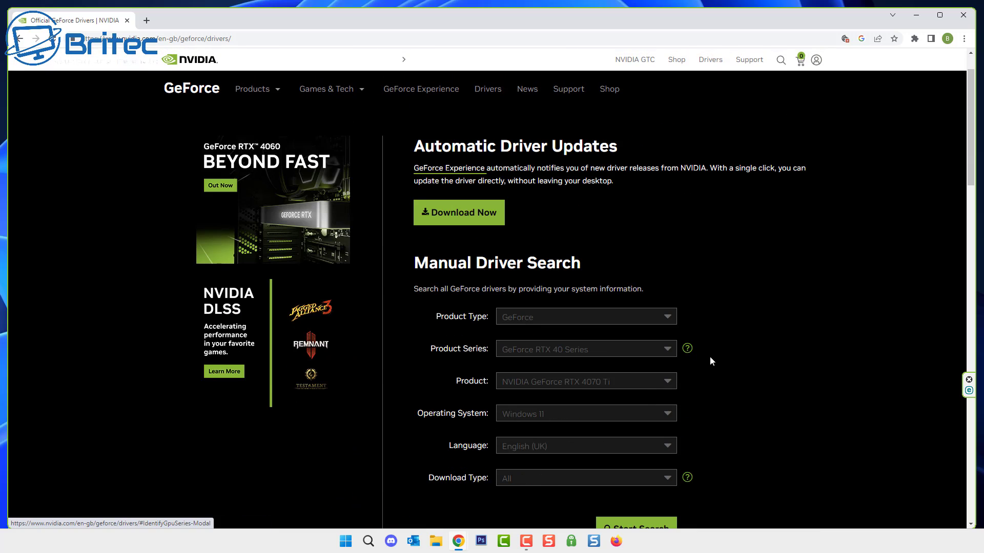
{"action": "scroll", "coordinate": [742, 372], "scroll_direction": "down", "scroll_amount": 2}
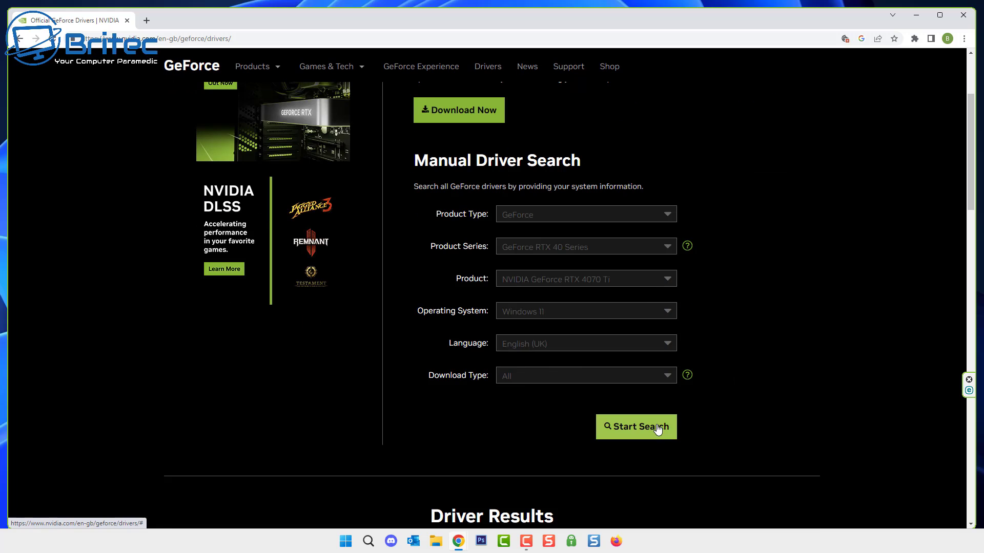
{"action": "left_click", "coordinate": [658, 431]}
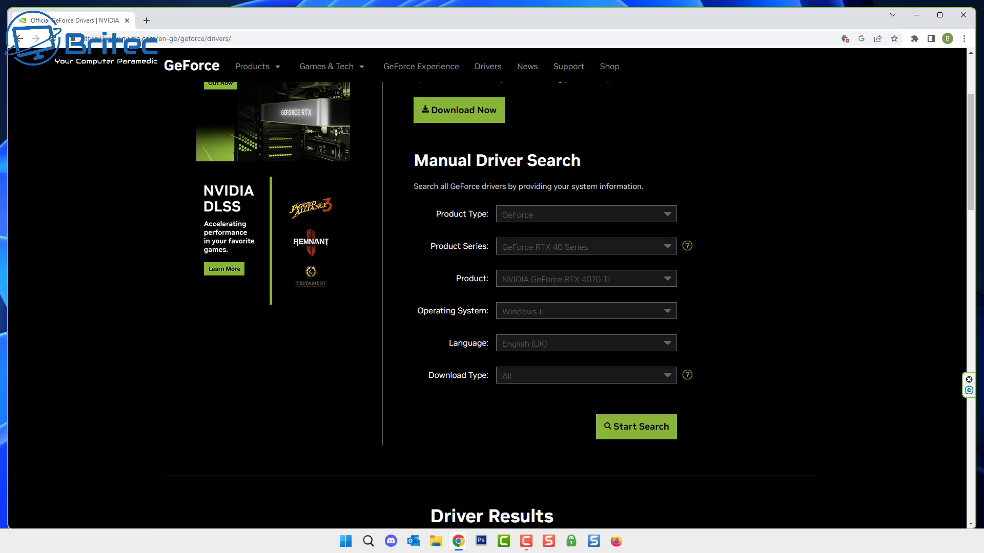
{"action": "scroll", "coordinate": [822, 343], "scroll_direction": "down", "scroll_amount": 5}
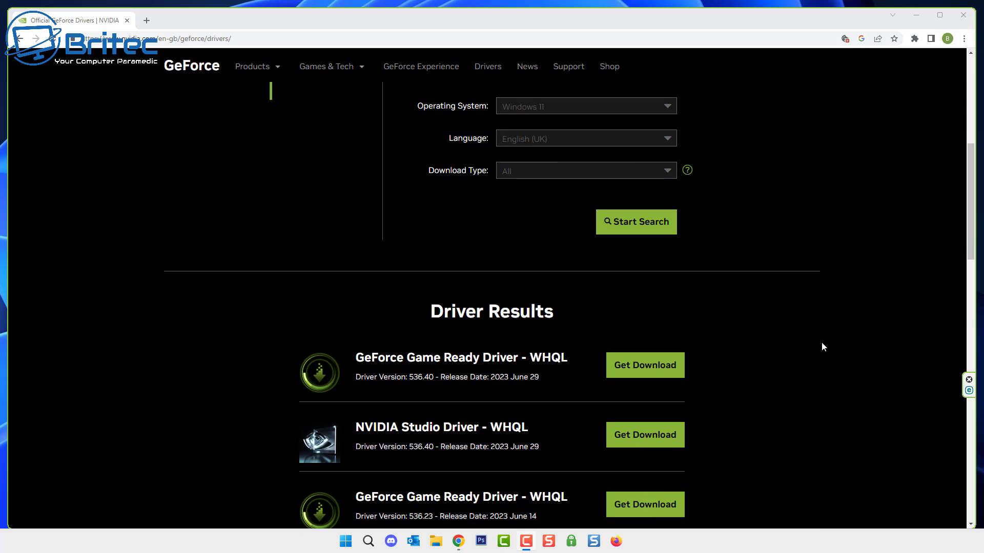
{"action": "left_click", "coordinate": [672, 367]}
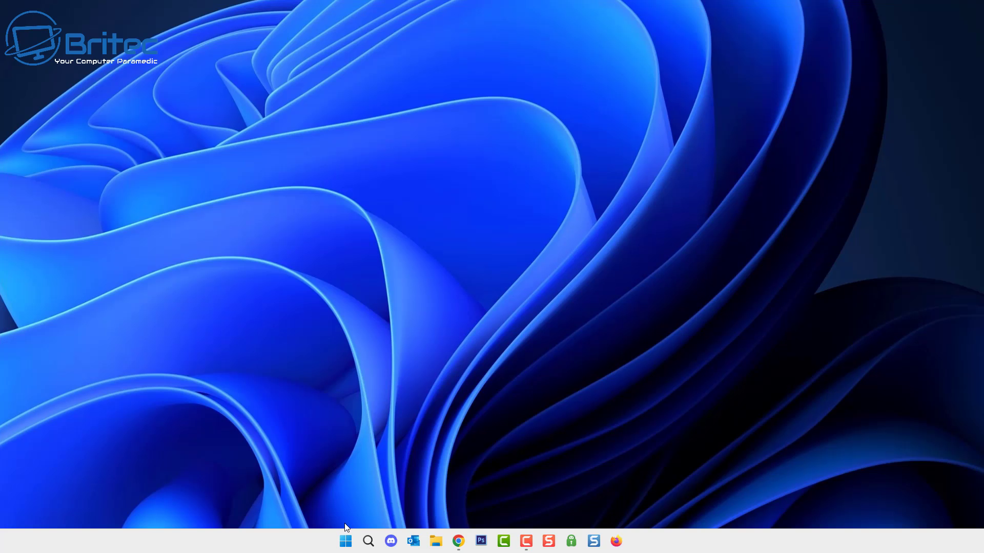
Open Device Manager and search automatically for updated drivers for the Realtek Gaming GbE Family Controller #2.
{"action": "right_click", "coordinate": [345, 548]}
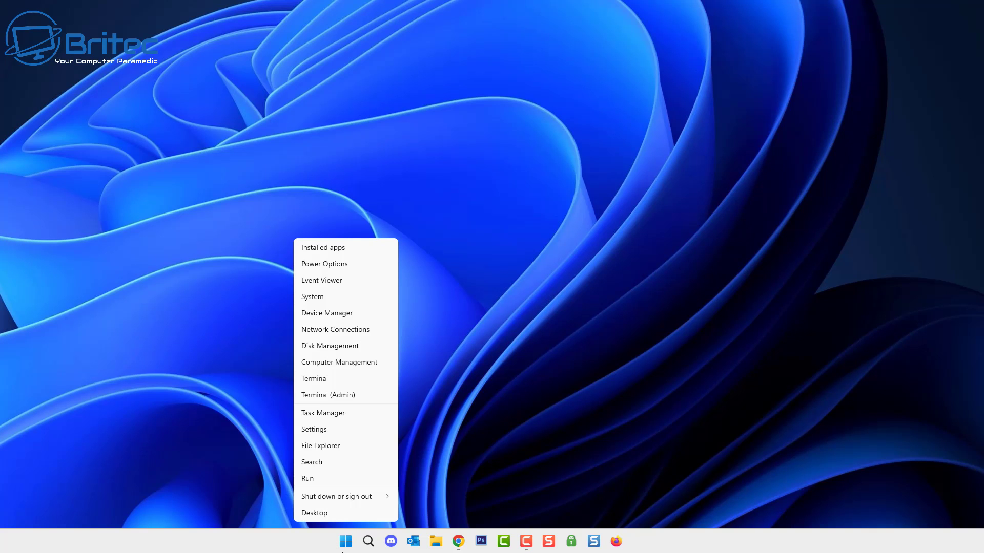
{"action": "left_click", "coordinate": [323, 313]}
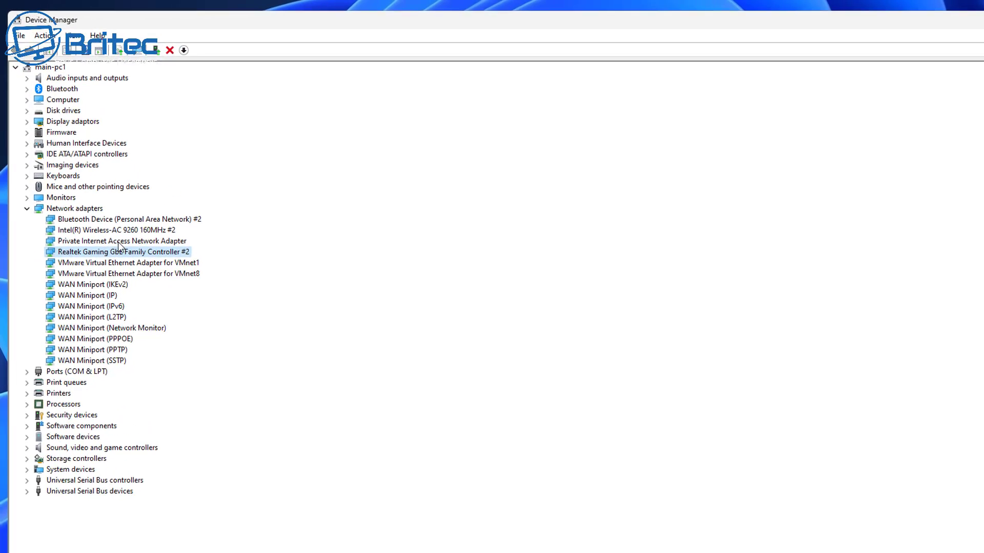
{"action": "right_click", "coordinate": [139, 315]}
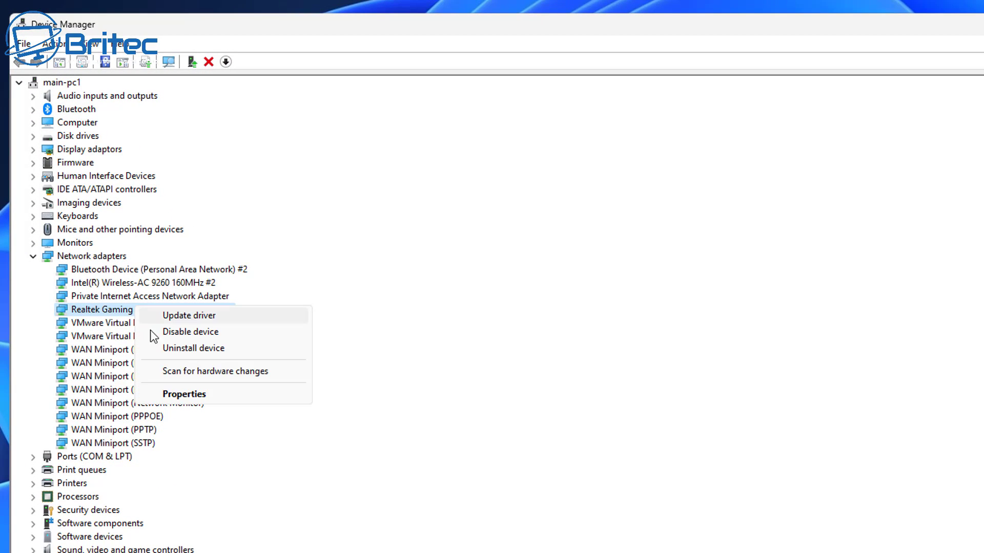
{"action": "left_click", "coordinate": [186, 319]}
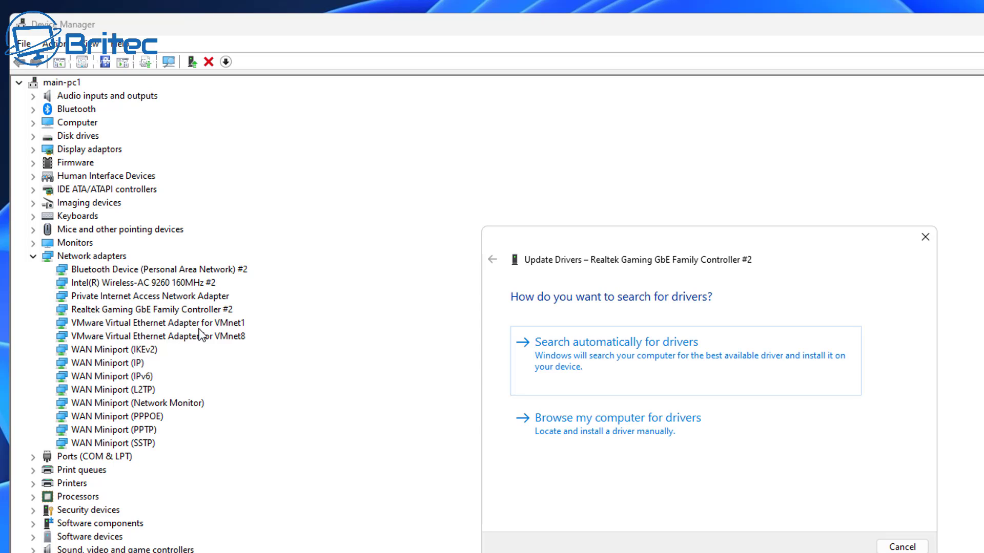
{"action": "left_click", "coordinate": [553, 367]}
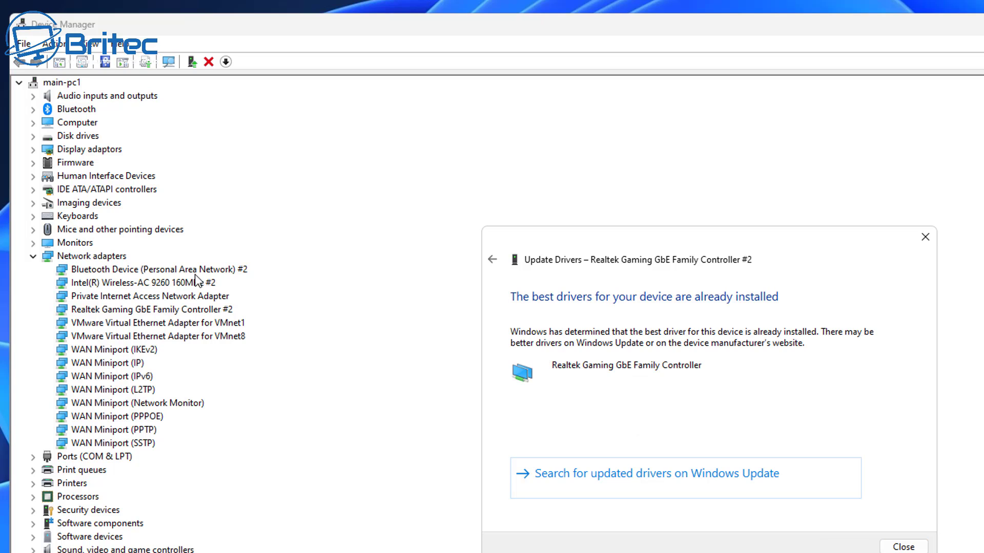
{"action": "left_click", "coordinate": [925, 237]}
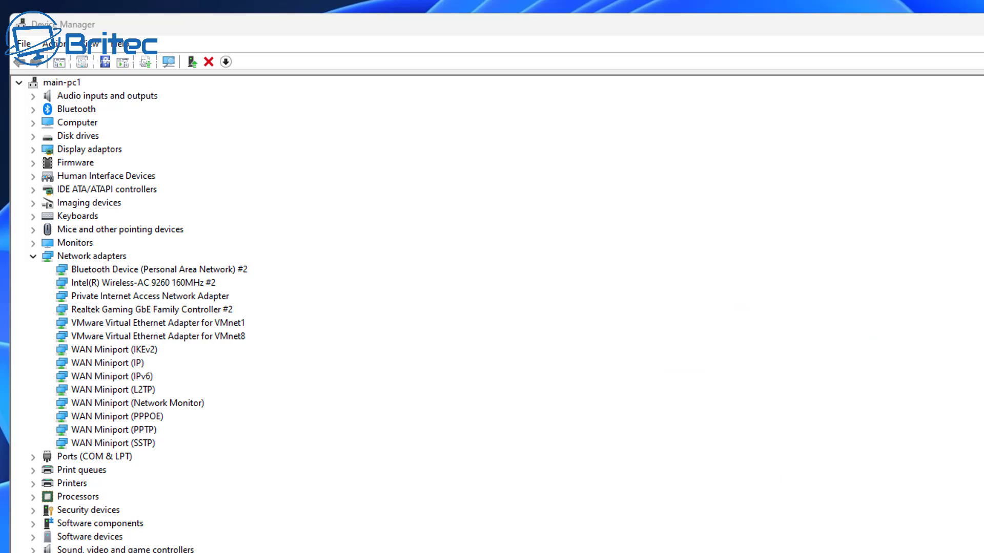
Collapse the network adapters and open the properties of the NVIDIA GeForce RTX 4070 Ti display adaptor.
{"action": "left_click", "coordinate": [34, 256]}
{"action": "left_click", "coordinate": [33, 150]}
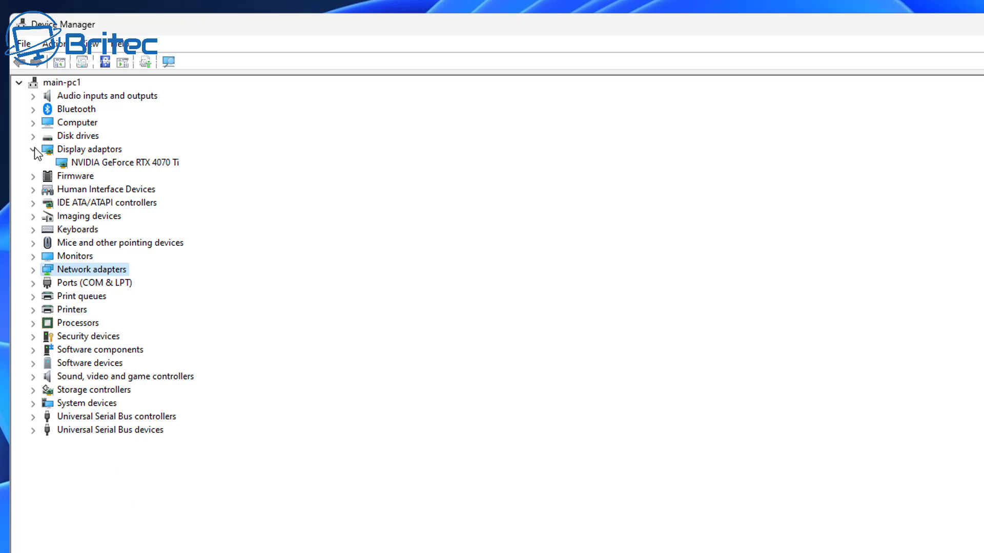
{"action": "left_click", "coordinate": [118, 163]}
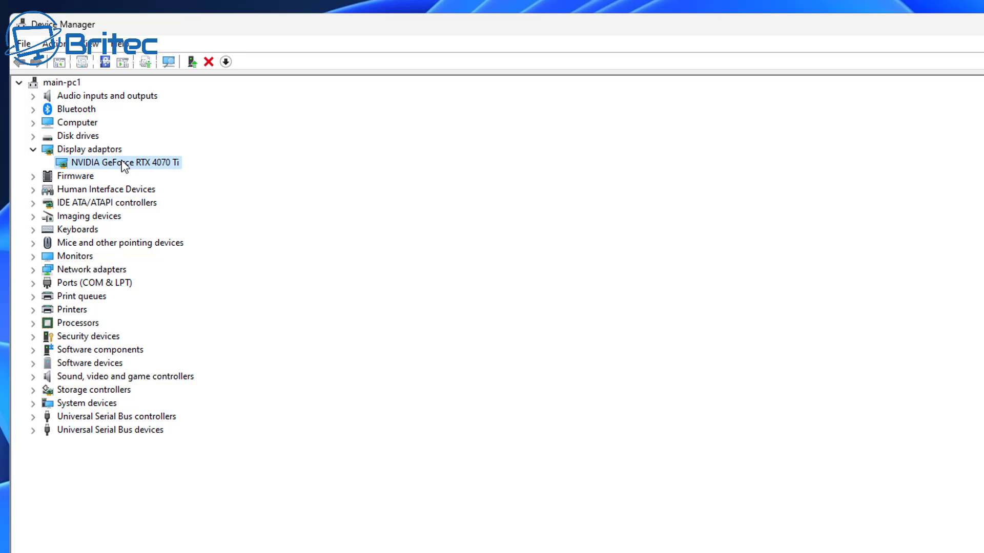
{"action": "right_click", "coordinate": [122, 162]}
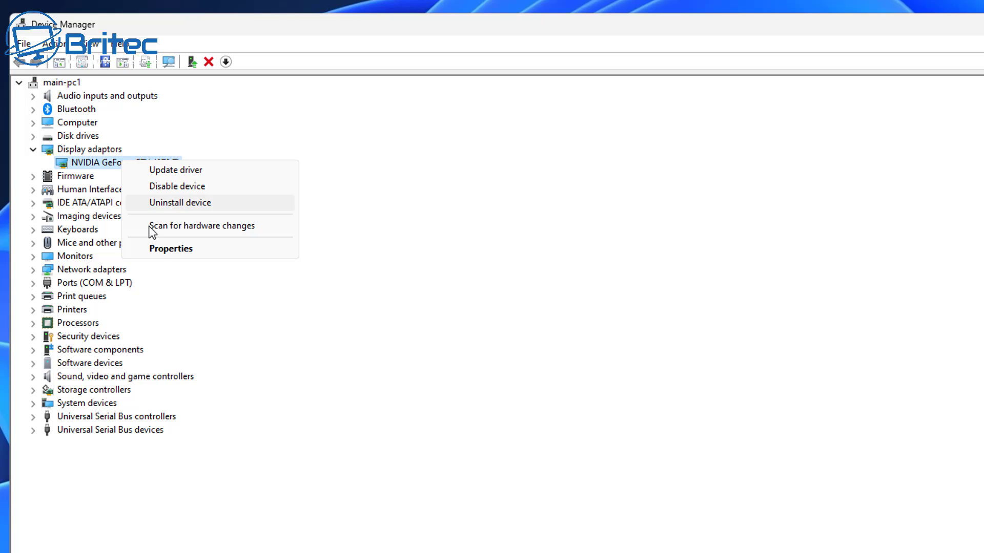
{"action": "left_click", "coordinate": [162, 249]}
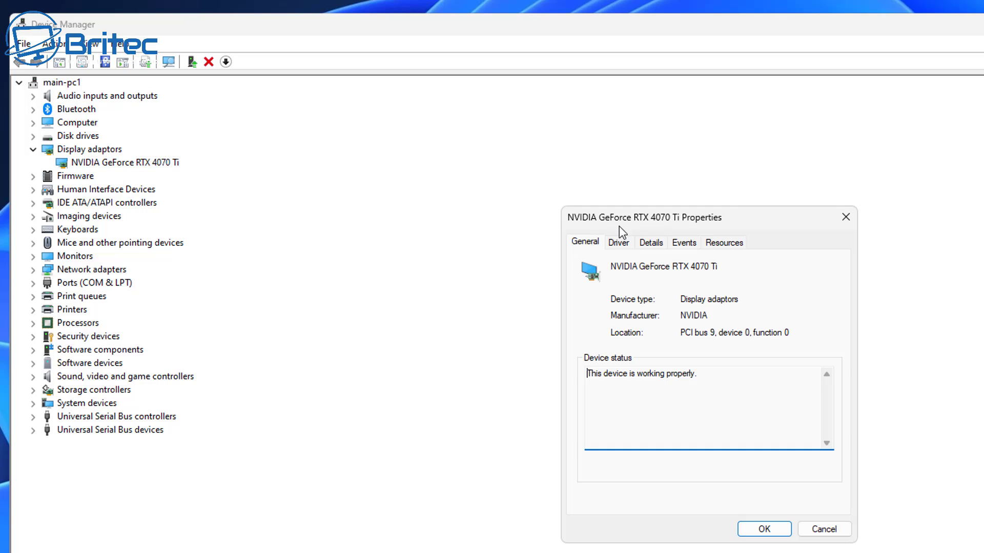
{"action": "left_click_drag", "start_coordinate": [604, 226], "coordinate": [353, 169]}
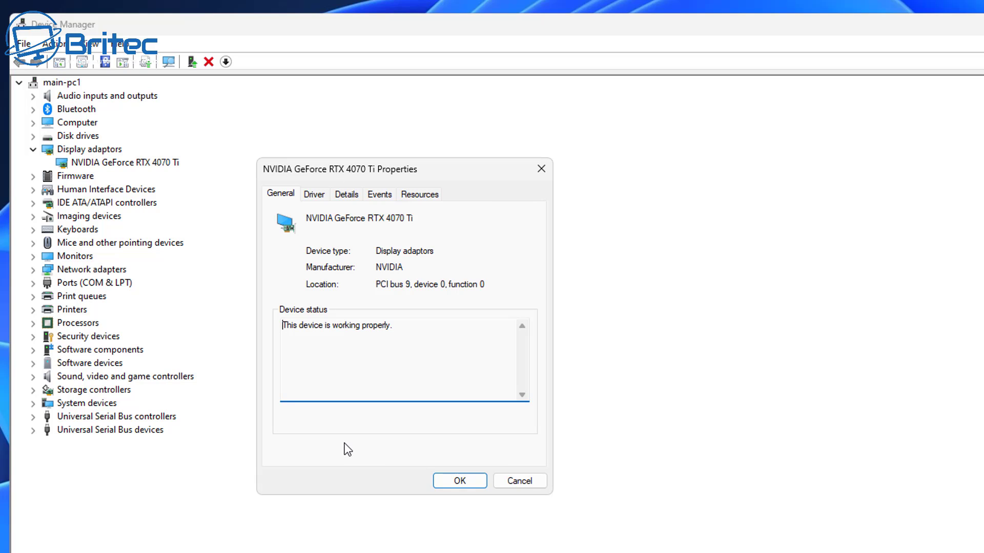
Look through the graphics card's driver, events and resources information and display its Hardware IDs in the device details.
{"action": "left_click", "coordinate": [314, 195]}
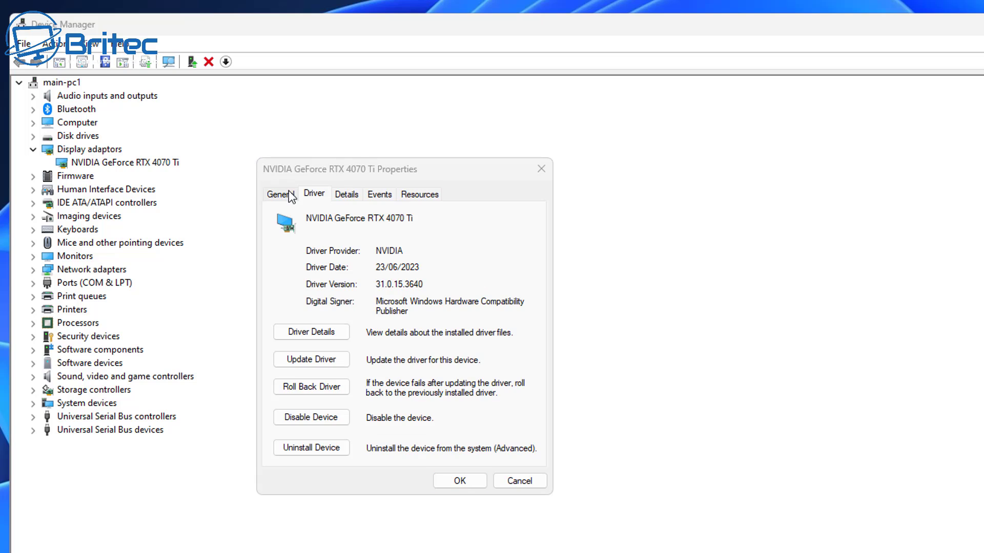
{"action": "left_click", "coordinate": [347, 196]}
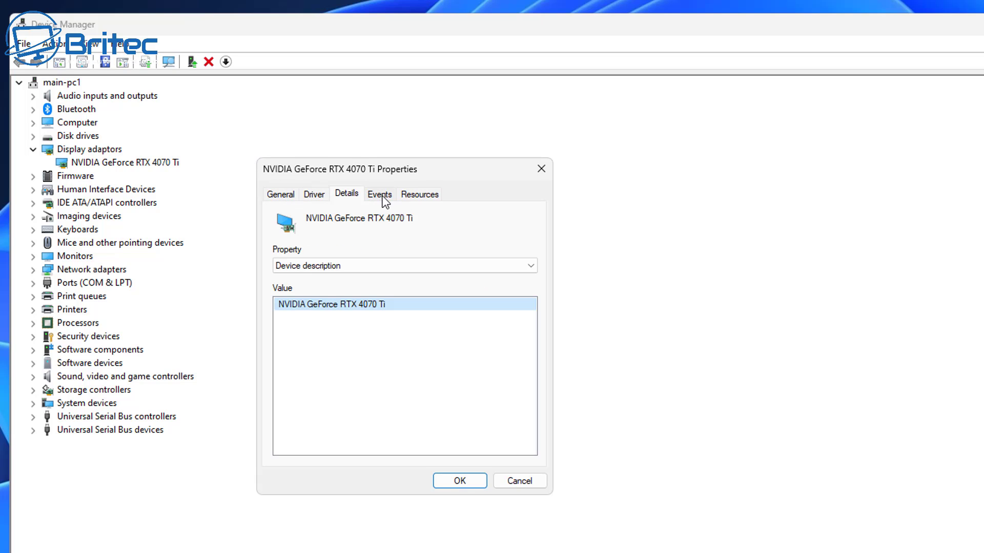
{"action": "left_click", "coordinate": [385, 200]}
{"action": "left_click", "coordinate": [416, 198]}
{"action": "left_click", "coordinate": [356, 200]}
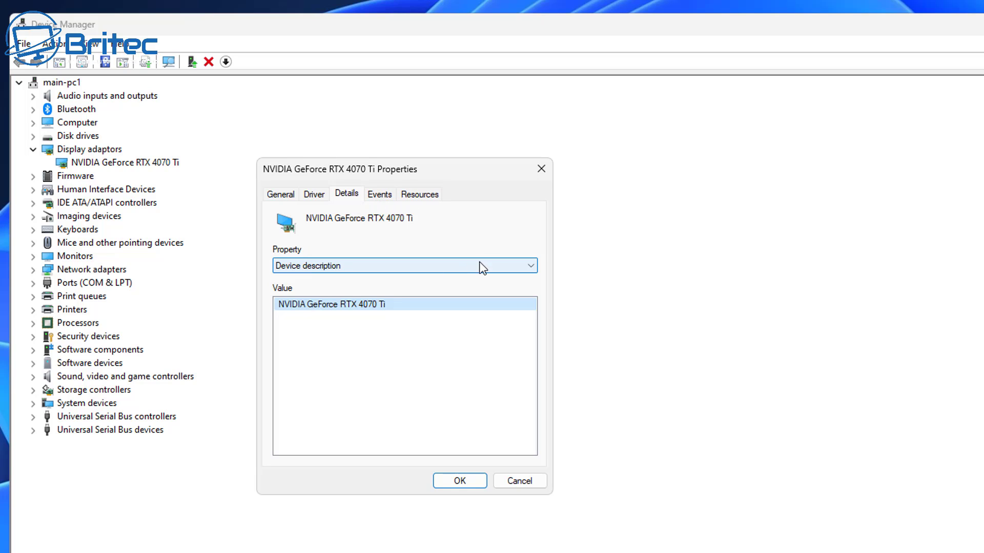
{"action": "left_click", "coordinate": [510, 270]}
{"action": "left_click", "coordinate": [444, 300]}
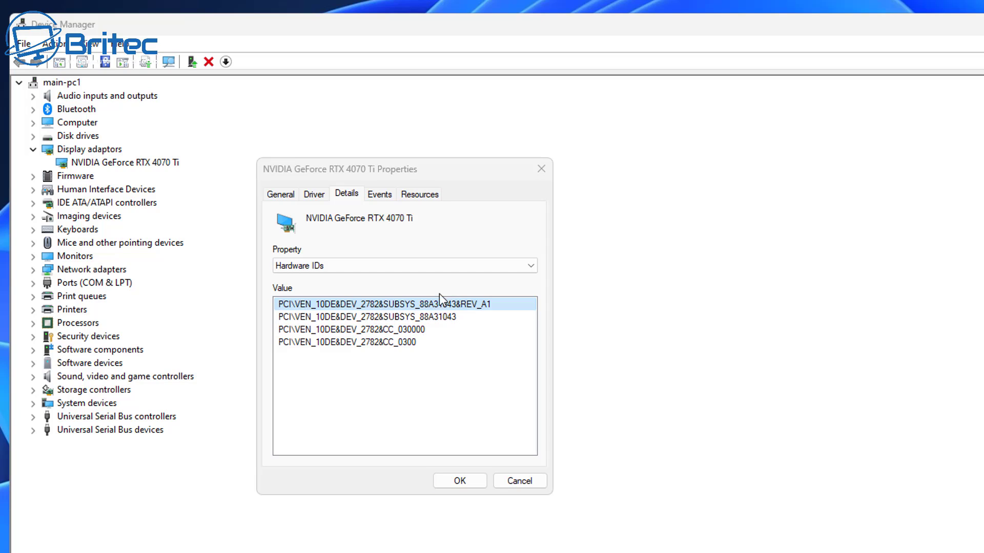
Copy the graphics card's hardware ID PCI\VEN_10DE&DEV_2782&SUBSYS_88A31043 and close the device properties.
{"action": "left_click", "coordinate": [416, 319]}
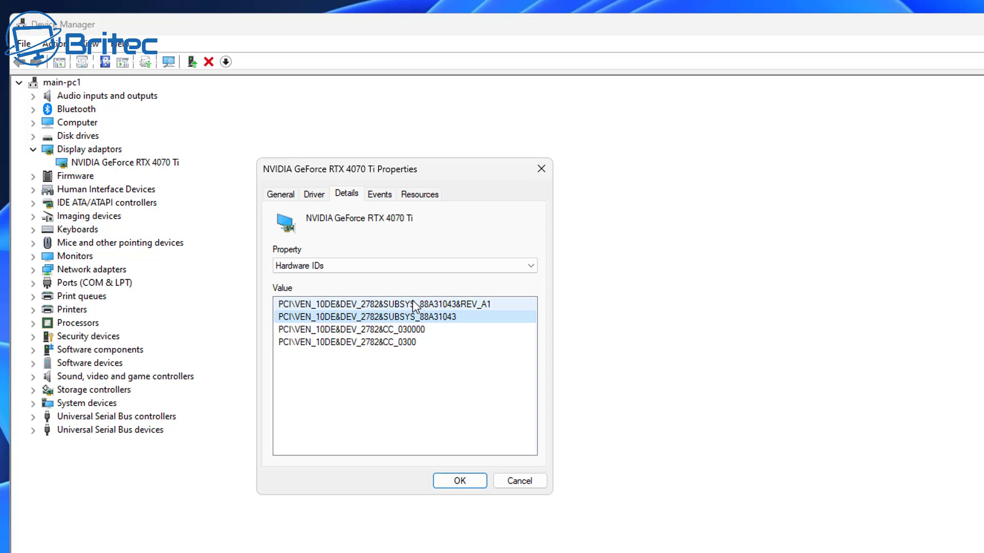
{"action": "left_click", "coordinate": [414, 305]}
{"action": "left_click", "coordinate": [413, 318]}
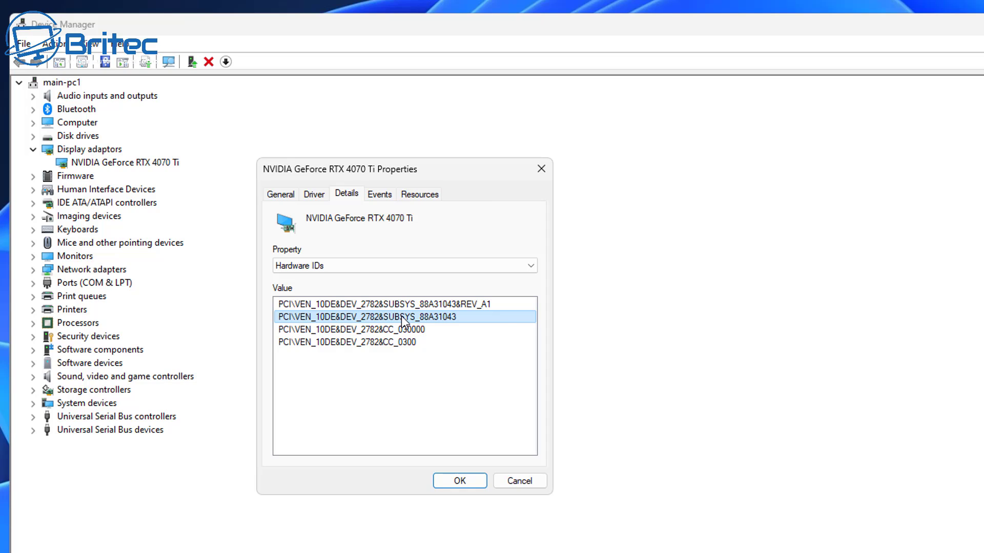
{"action": "right_click", "coordinate": [401, 316]}
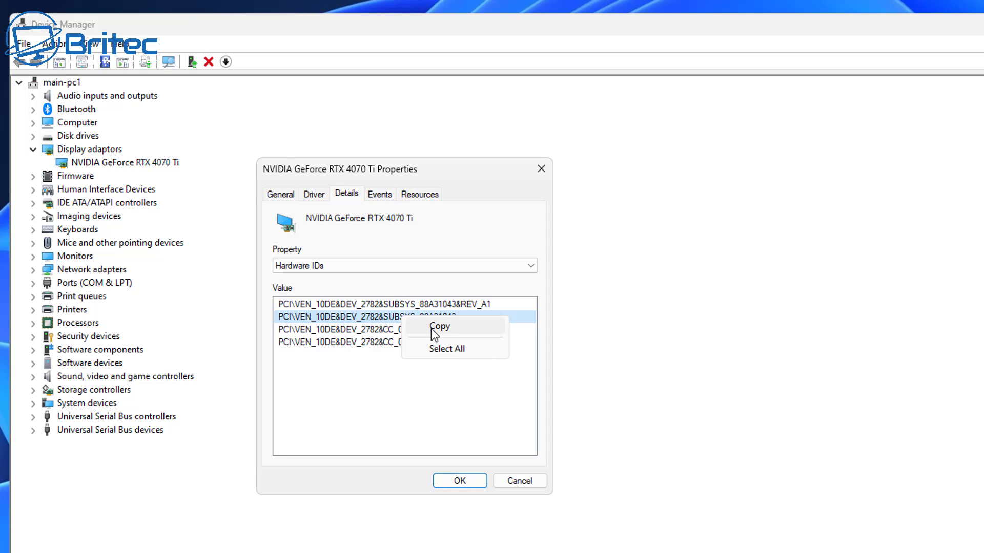
{"action": "left_click", "coordinate": [432, 329]}
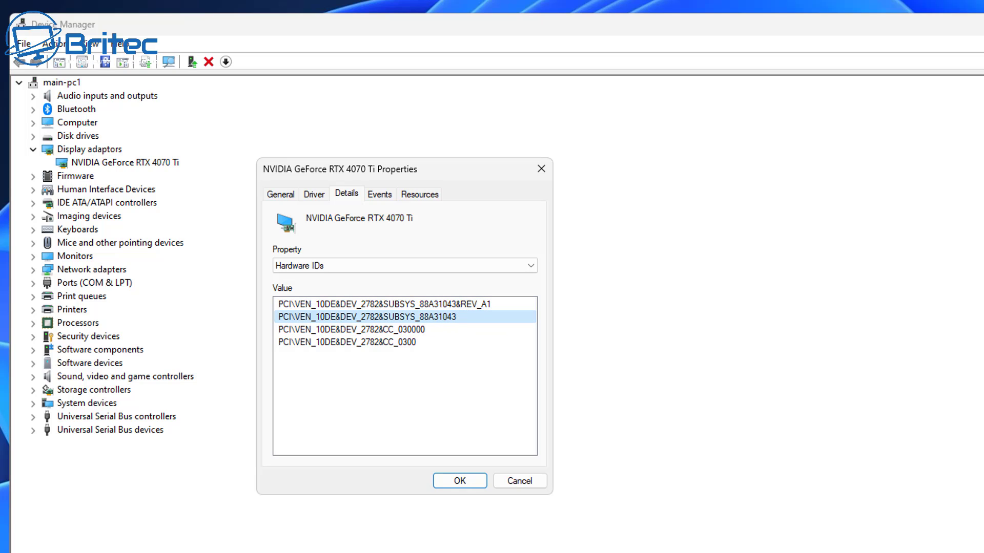
{"action": "key", "text": "Escape"}
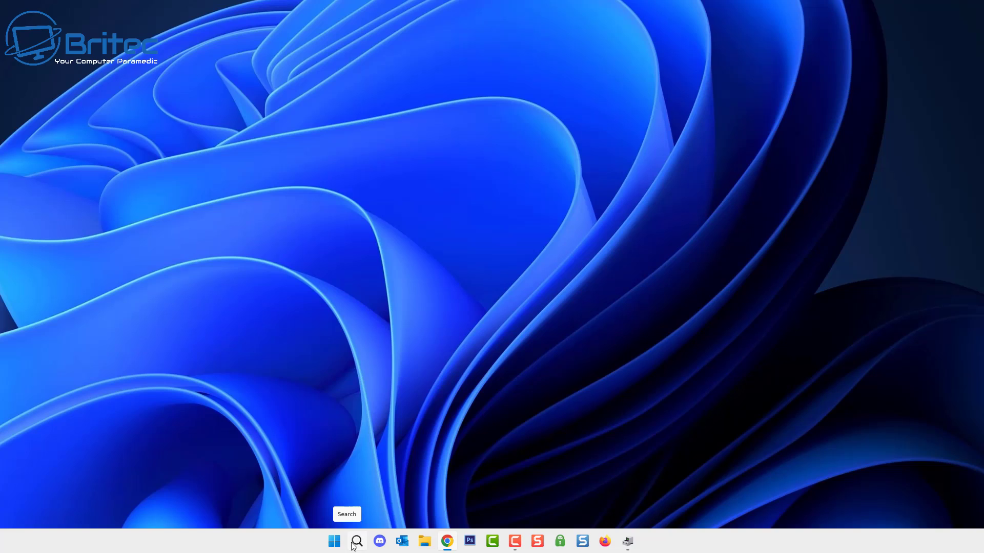
Search Windows for gpedit and open the Local Group Policy Editor.
{"action": "left_click", "coordinate": [356, 543]}
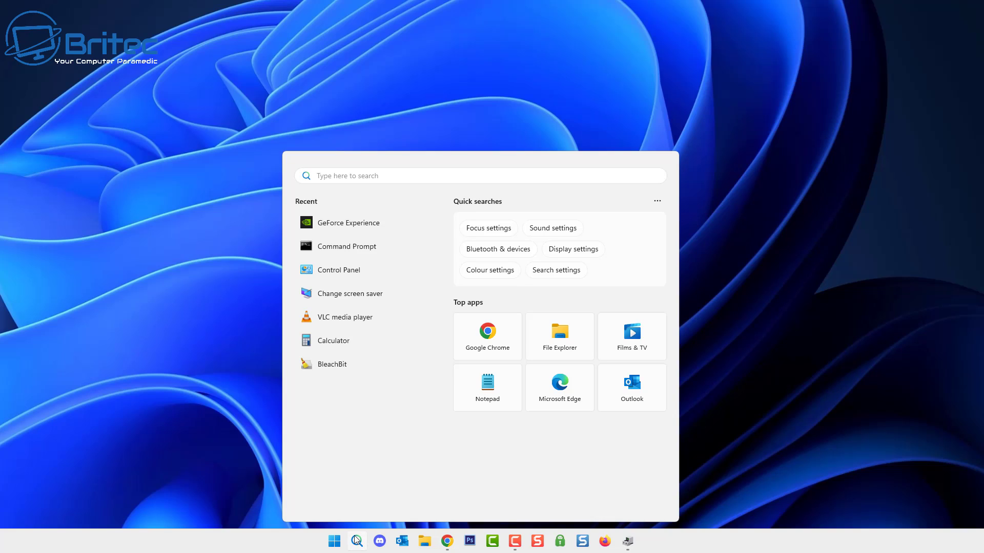
{"action": "type", "text": "gpedit"}
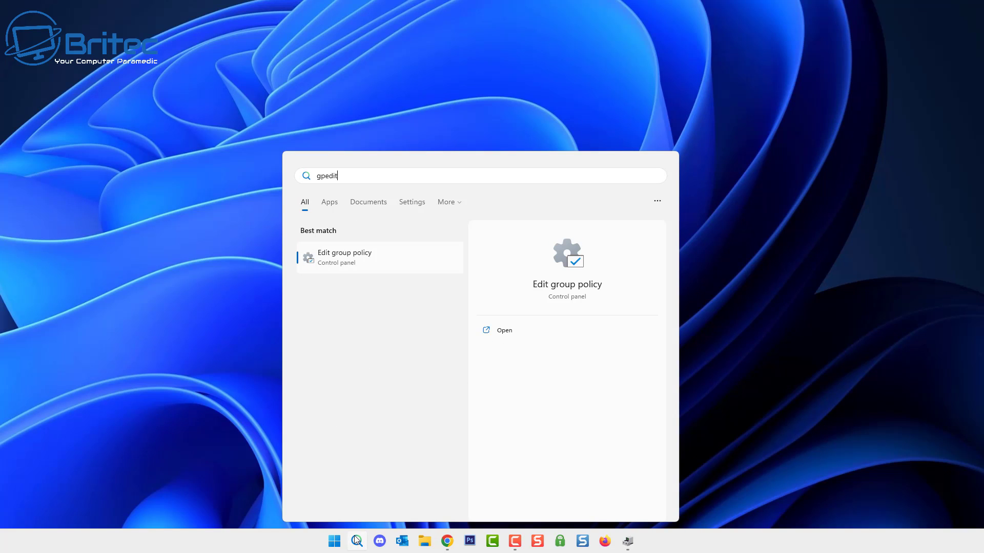
{"action": "left_click", "coordinate": [364, 264]}
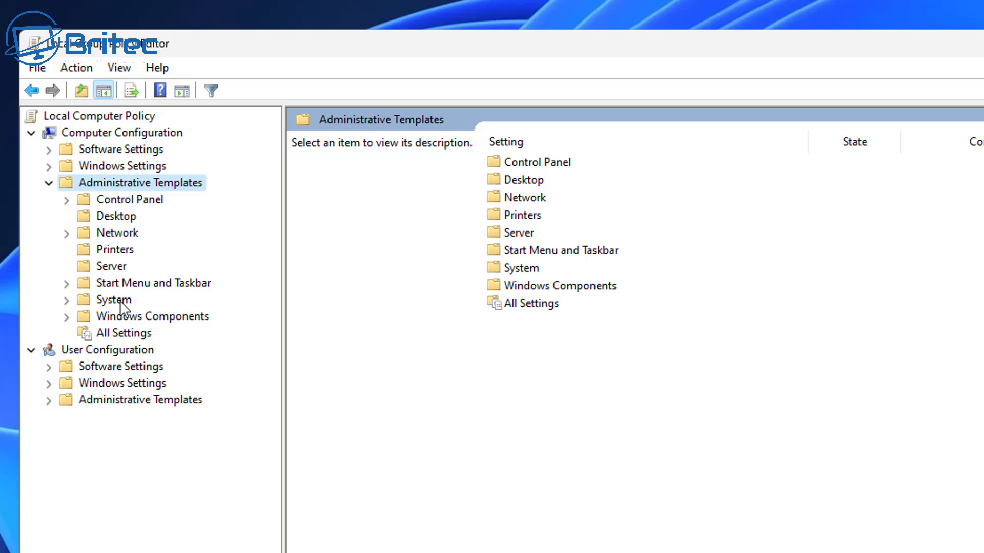
Display the Device Installation Restrictions policies under System > Device Installation in the computer's Administrative Templates.
{"action": "left_click", "coordinate": [119, 301]}
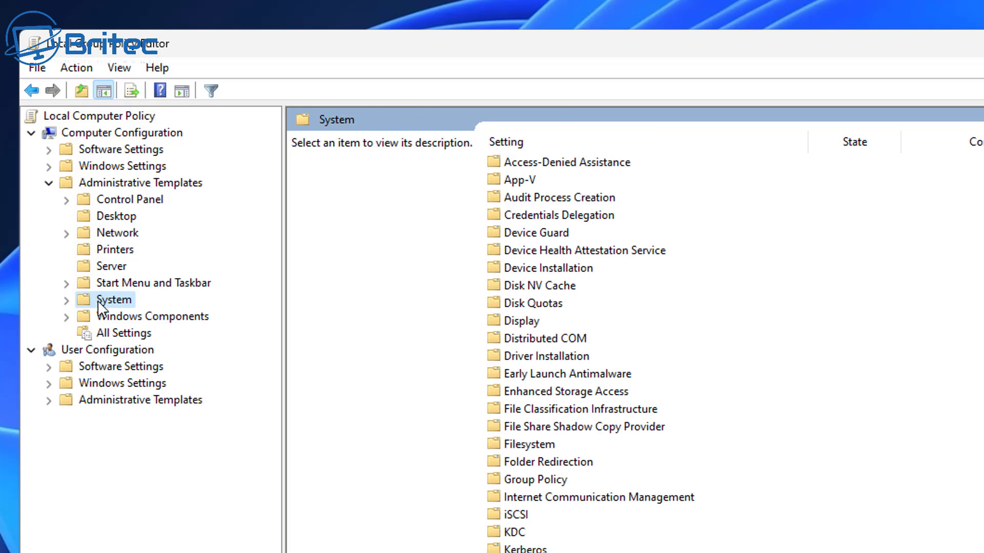
{"action": "left_click", "coordinate": [66, 301]}
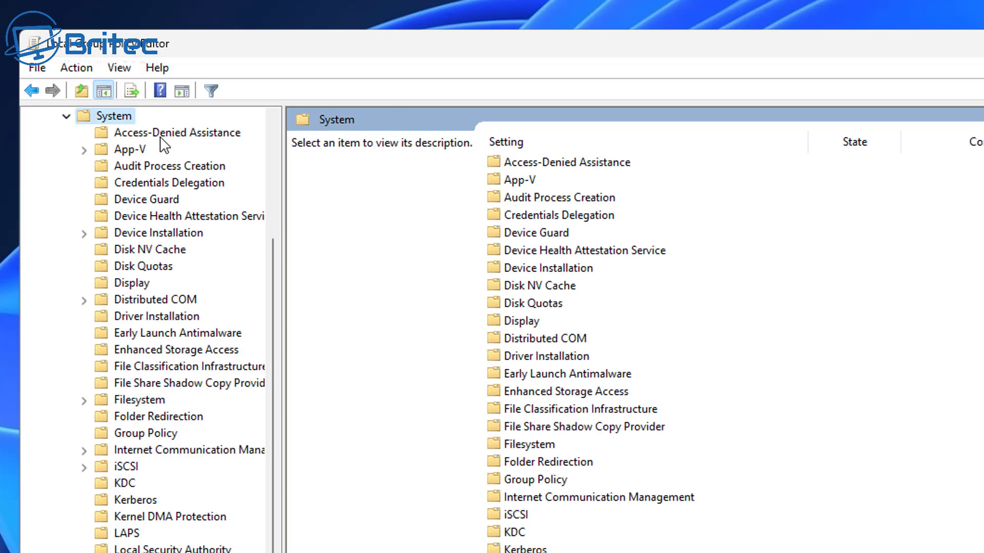
{"action": "left_click", "coordinate": [148, 236]}
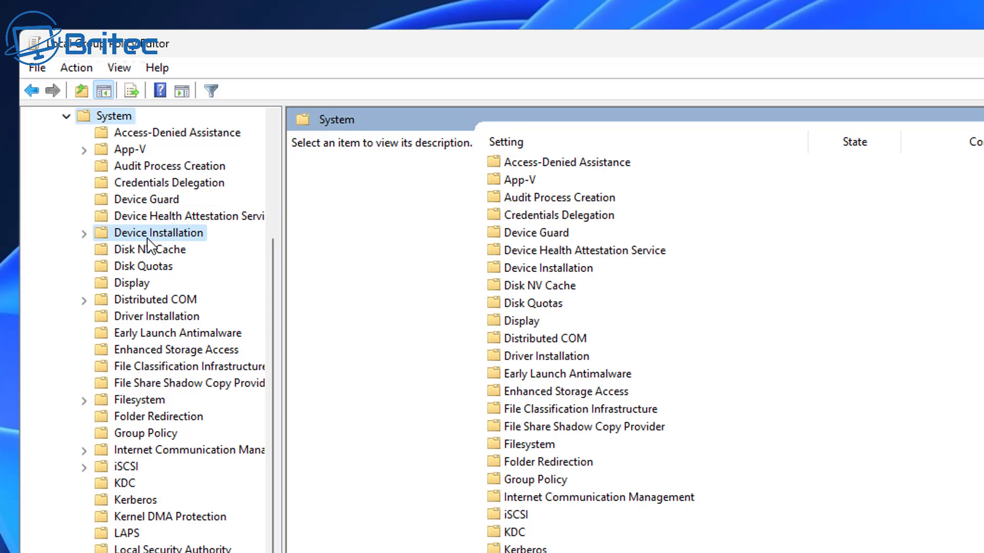
{"action": "left_click", "coordinate": [83, 235]}
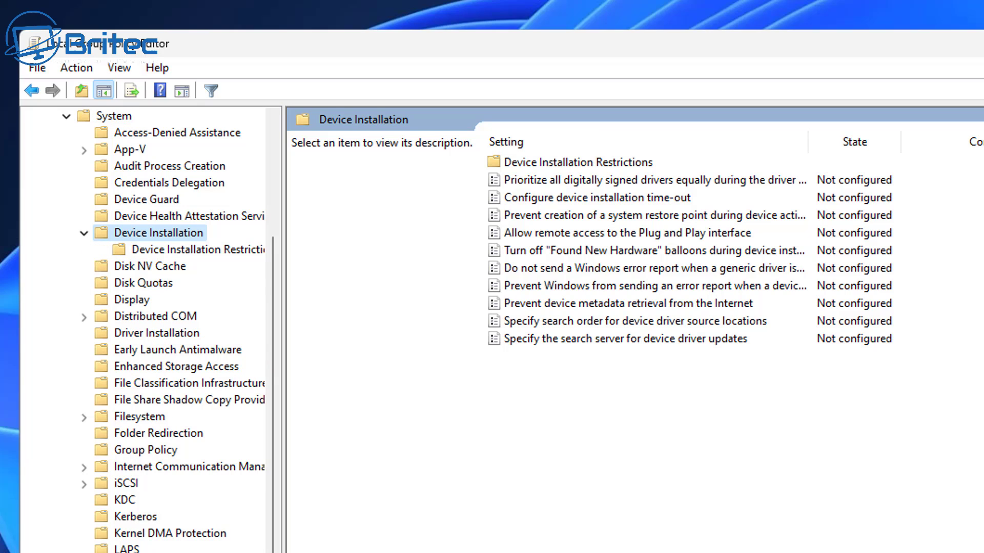
{"action": "left_click", "coordinate": [194, 257]}
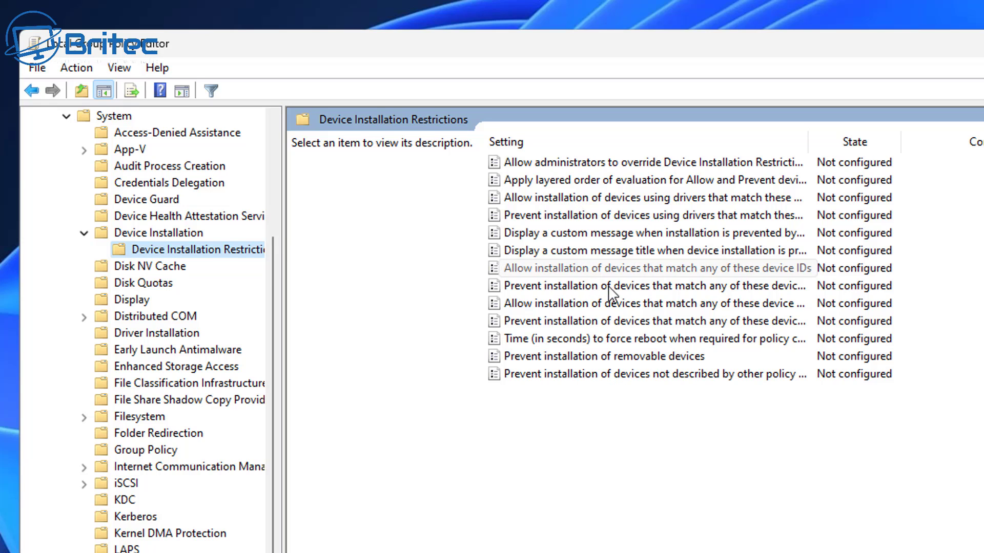
Widen the Setting column and open the policy "Prevent installation of devices that match any of these device IDs".
{"action": "left_click", "coordinate": [669, 285]}
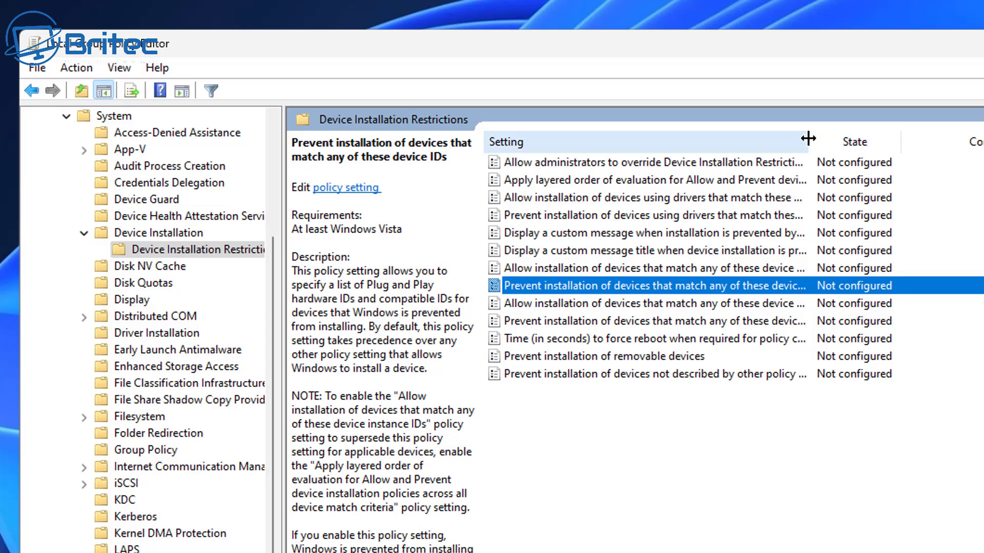
{"action": "left_click_drag", "start_coordinate": [810, 137], "coordinate": [887, 137]}
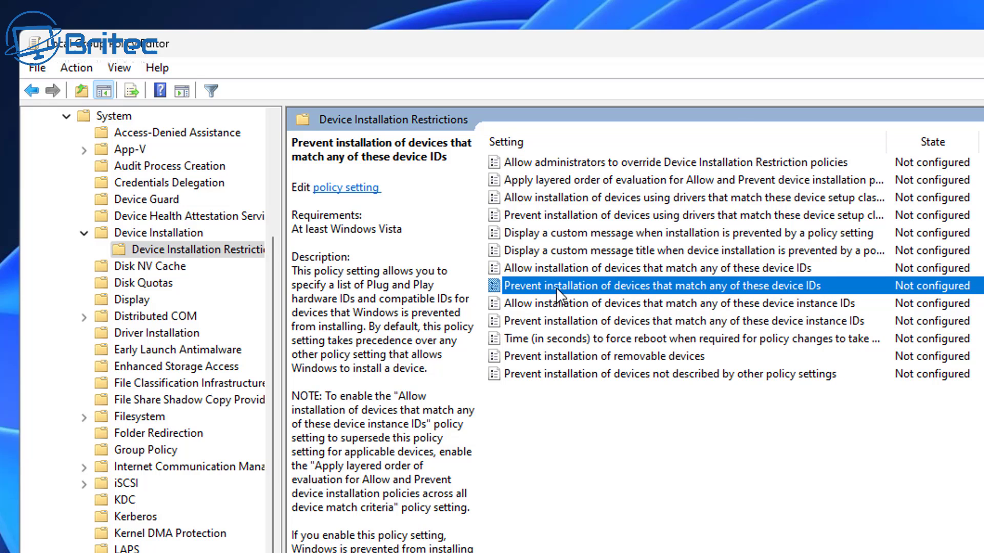
{"action": "double_click", "coordinate": [788, 284]}
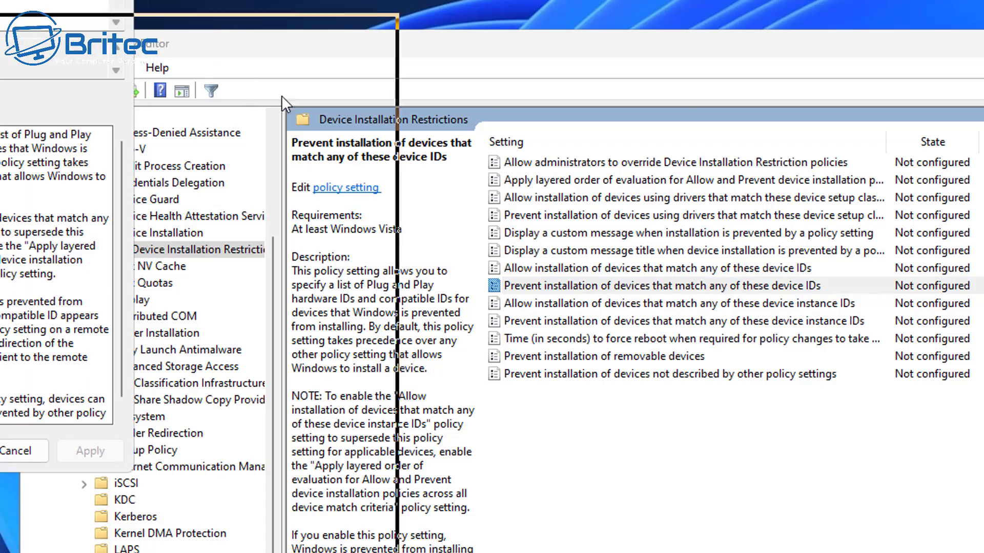
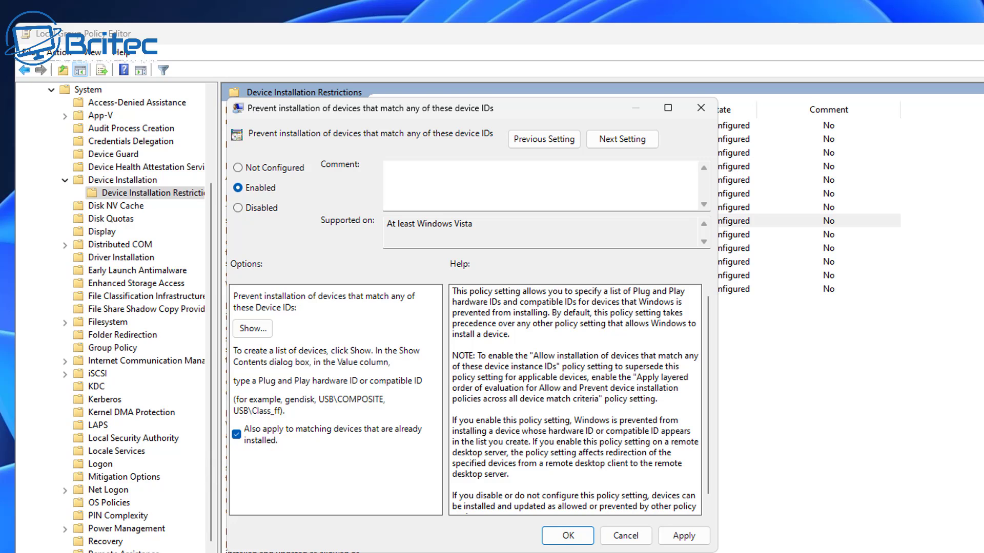
Try adding the copied hardware ID PCI\VEN_10DE&DEV_2782&SUBSYS_88A31043 to the policy's list of blocked device IDs.
{"action": "left_click", "coordinate": [253, 331]}
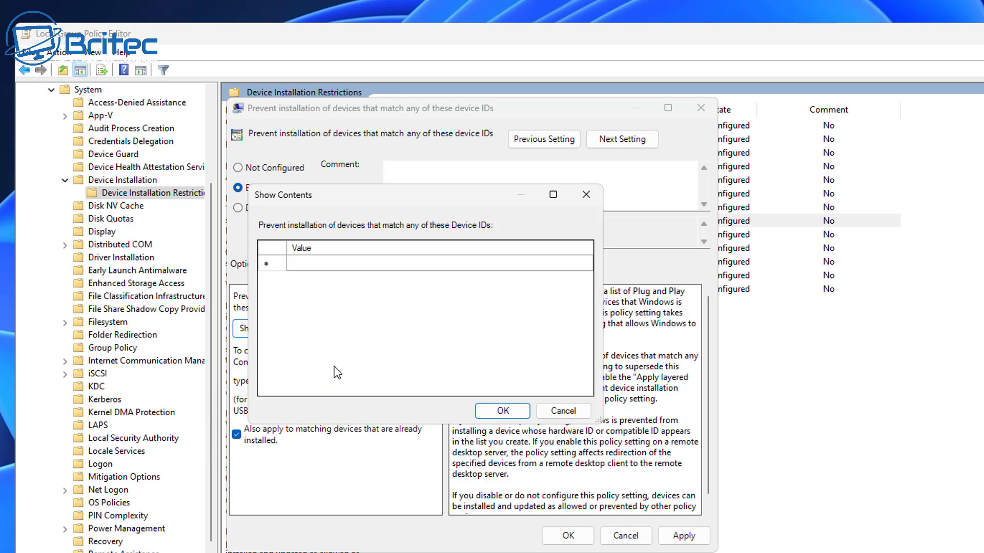
{"action": "left_click", "coordinate": [296, 262]}
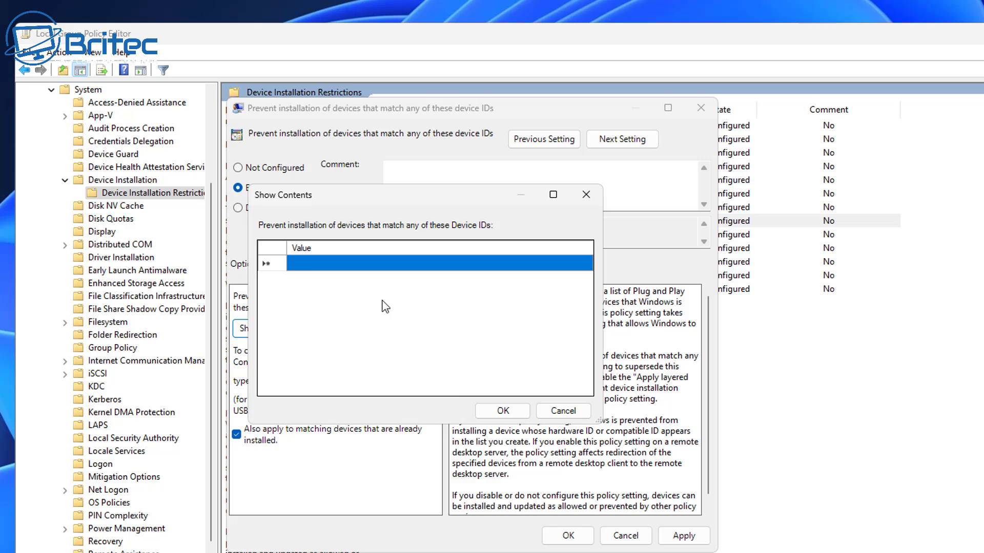
{"action": "left_click", "coordinate": [304, 264]}
{"action": "right_click", "coordinate": [304, 270]}
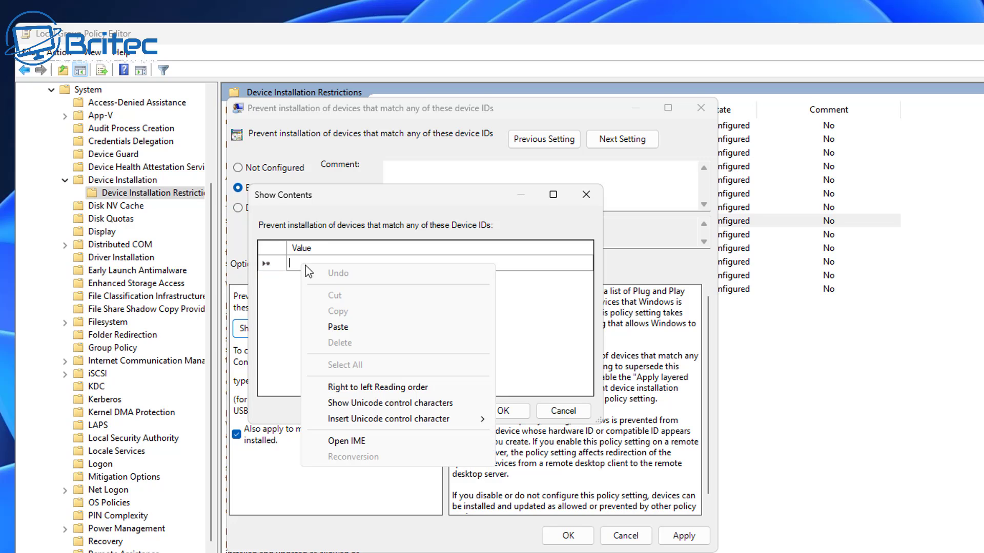
{"action": "left_click", "coordinate": [400, 328]}
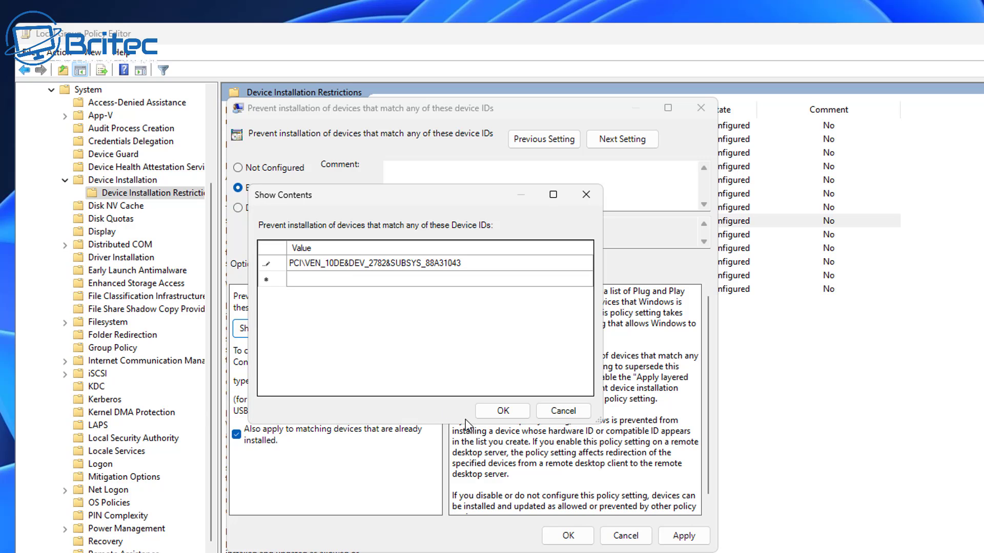
{"action": "left_click", "coordinate": [571, 415]}
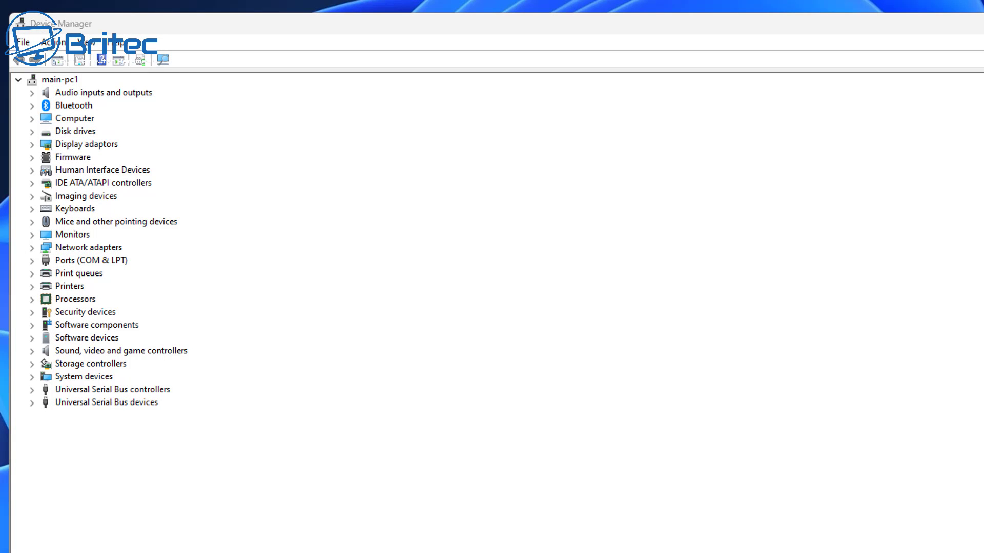
Go through the device categories in Device Manager and expand System devices.
{"action": "left_click", "coordinate": [74, 131]}
{"action": "left_click", "coordinate": [82, 106]}
{"action": "left_click", "coordinate": [74, 157]}
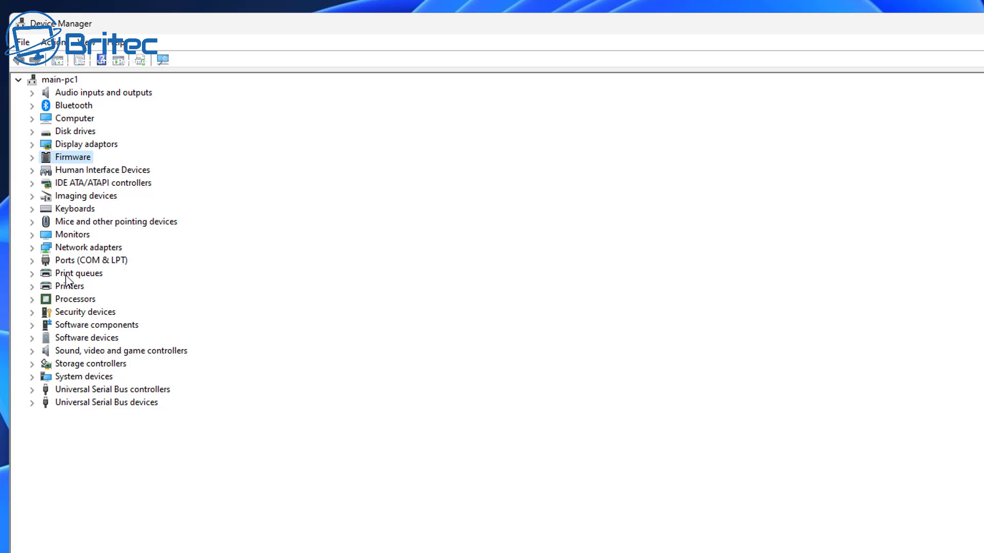
{"action": "left_click", "coordinate": [76, 378]}
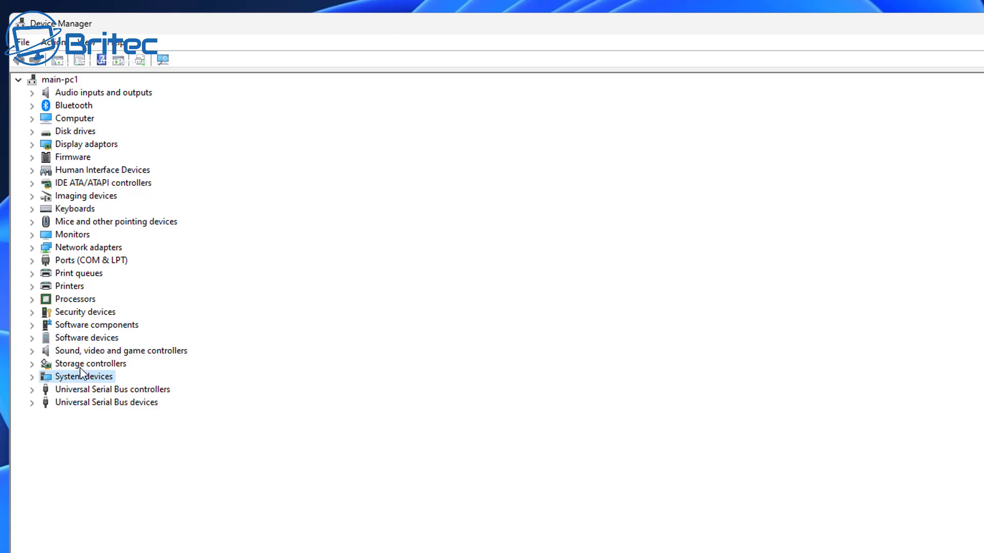
{"action": "left_click", "coordinate": [32, 377]}
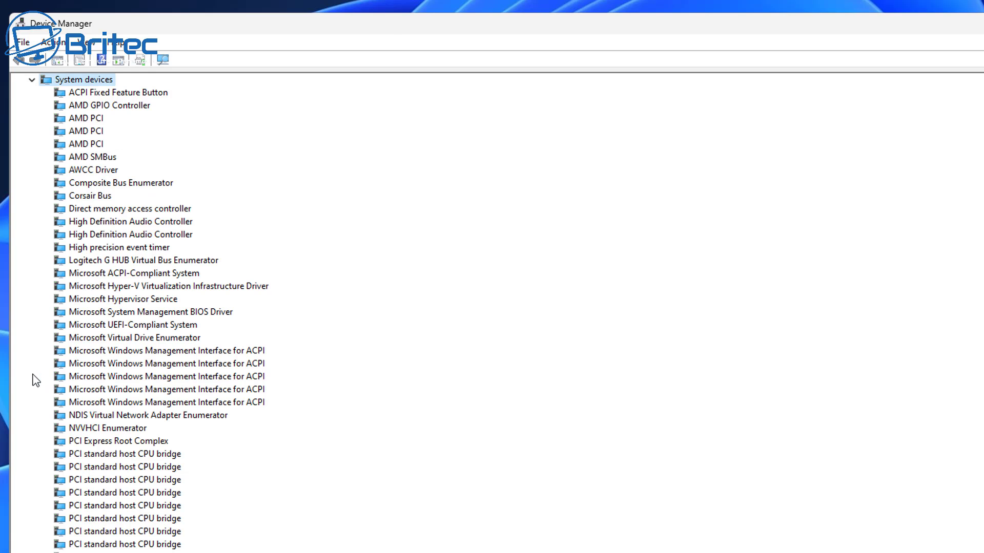
Open the properties of the AMD SMBus device and display its Hardware IDs in the device details.
{"action": "left_click", "coordinate": [83, 158]}
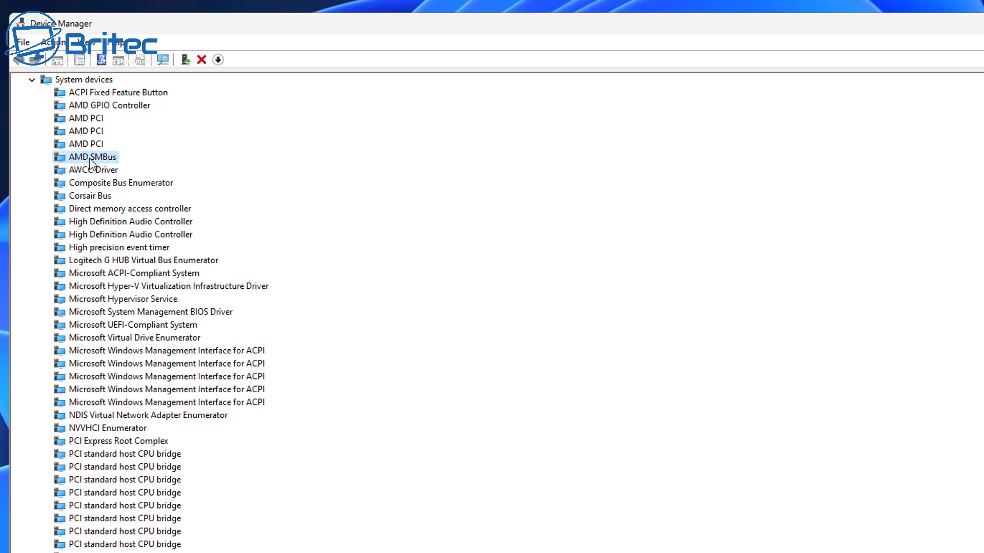
{"action": "right_click", "coordinate": [90, 163]}
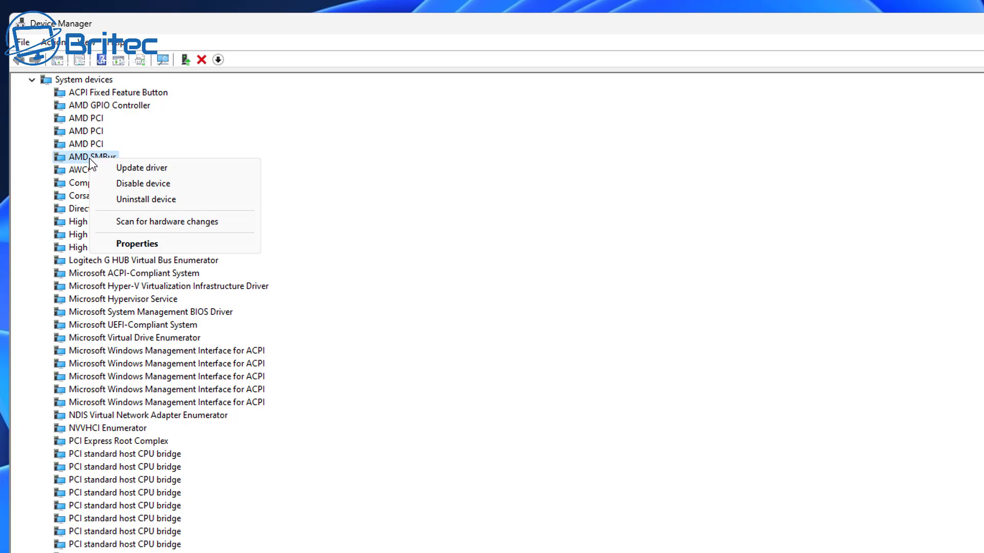
{"action": "left_click", "coordinate": [140, 246]}
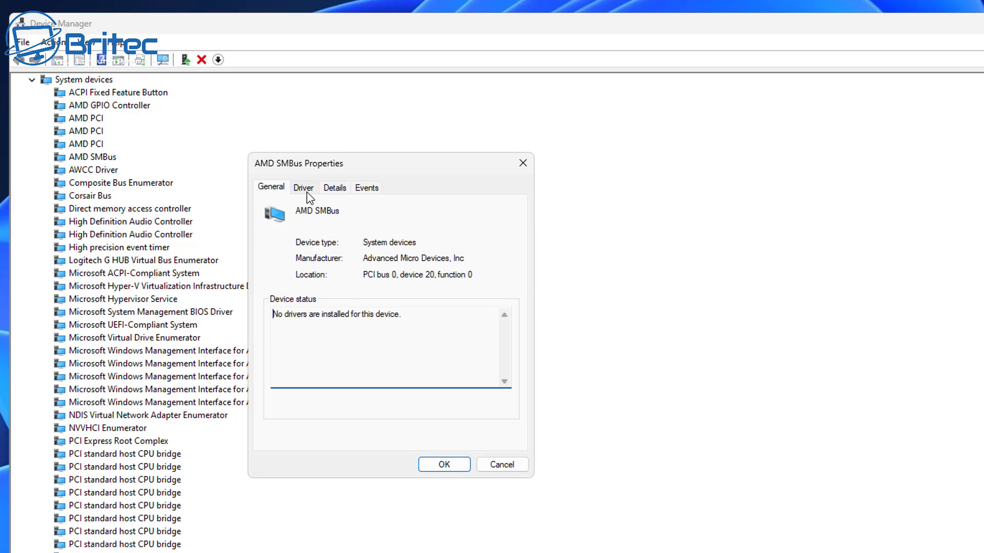
{"action": "left_click", "coordinate": [326, 192]}
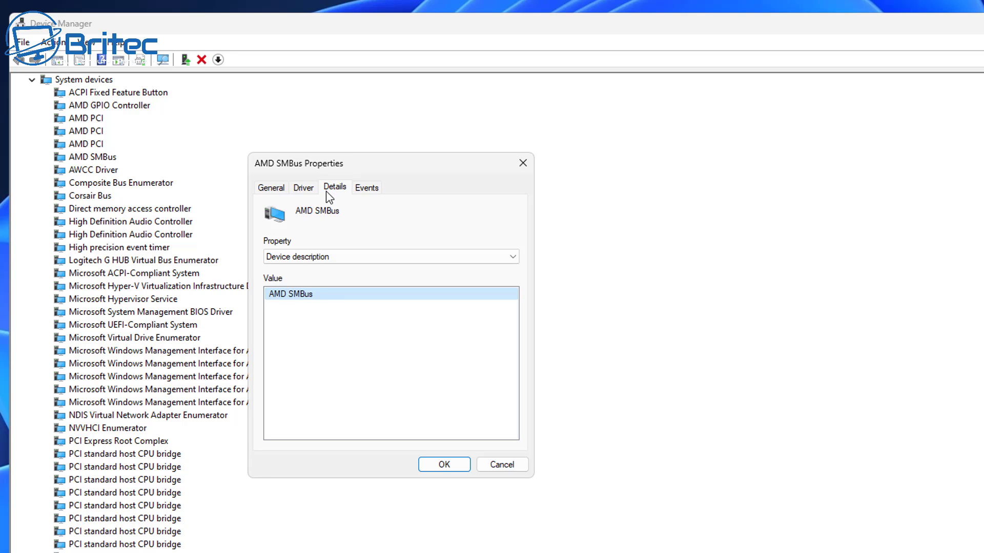
{"action": "left_click", "coordinate": [457, 256]}
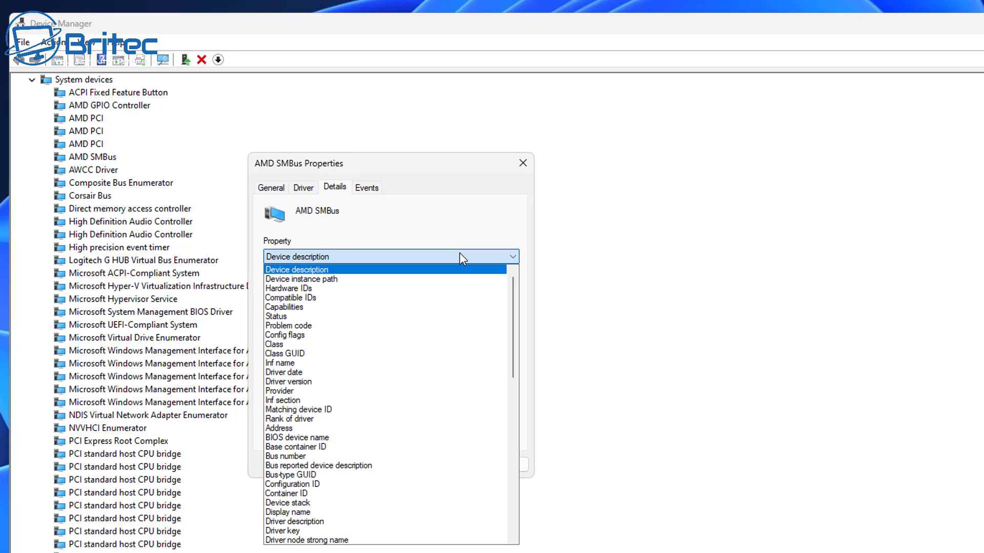
{"action": "left_click", "coordinate": [434, 288]}
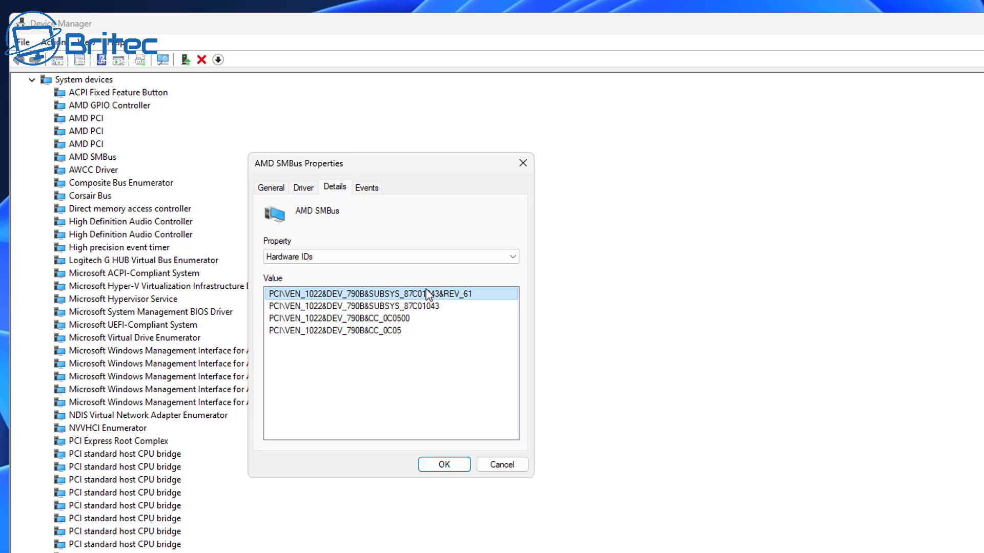
Copy the AMD SMBus hardware ID PCI\VEN_1022&DEV_790B&SUBSYS_87C01043.
{"action": "left_click", "coordinate": [329, 310]}
{"action": "left_click", "coordinate": [324, 318]}
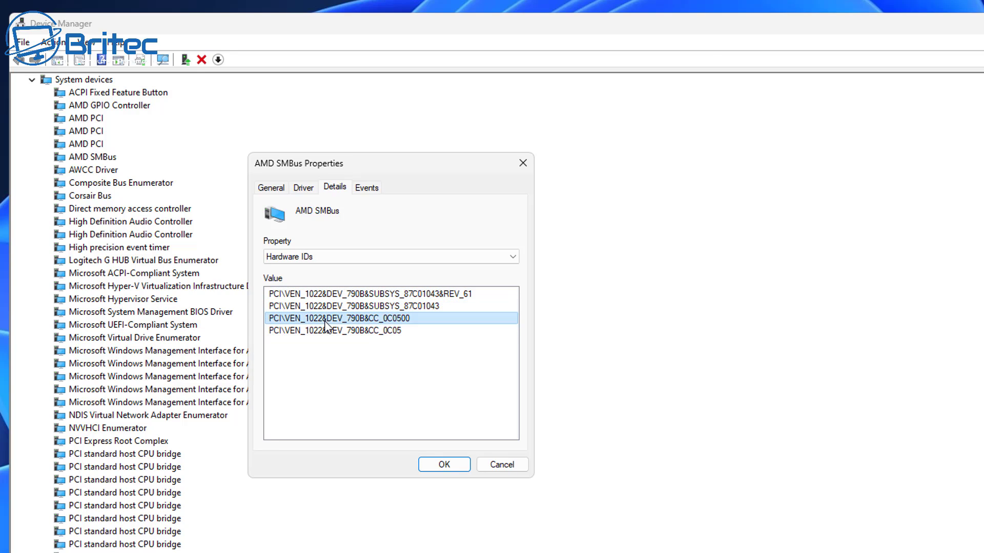
{"action": "left_click", "coordinate": [326, 296]}
{"action": "left_click", "coordinate": [325, 309]}
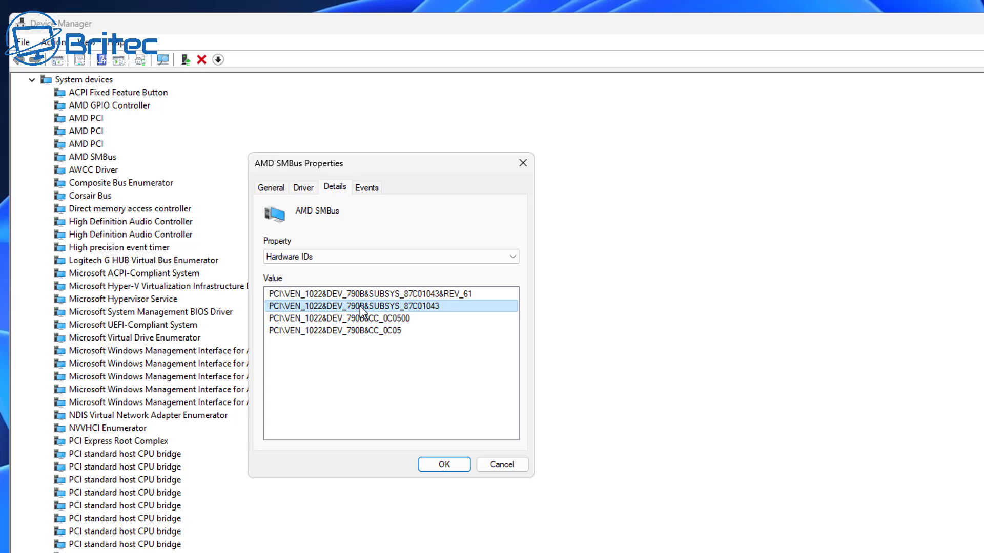
{"action": "right_click", "coordinate": [445, 308]}
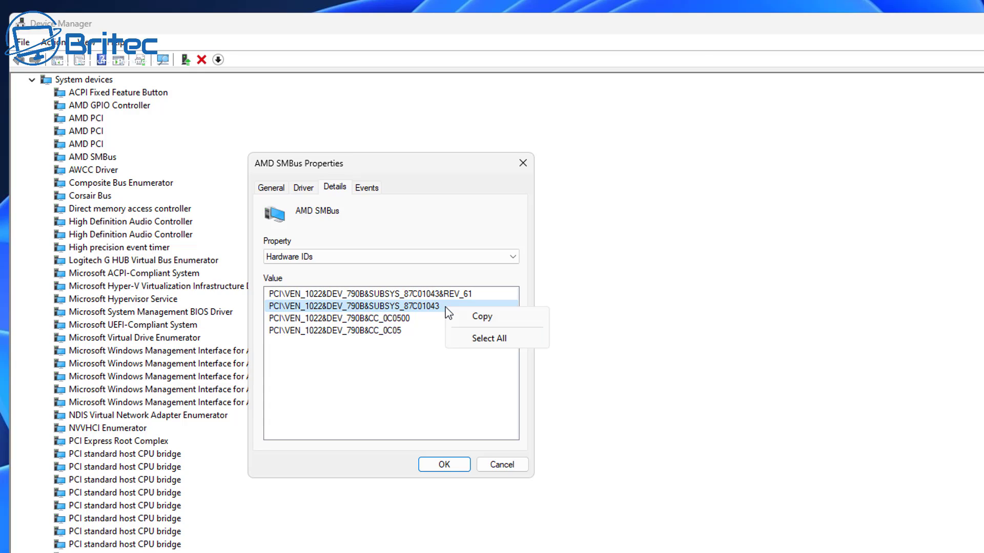
{"action": "left_click", "coordinate": [480, 318]}
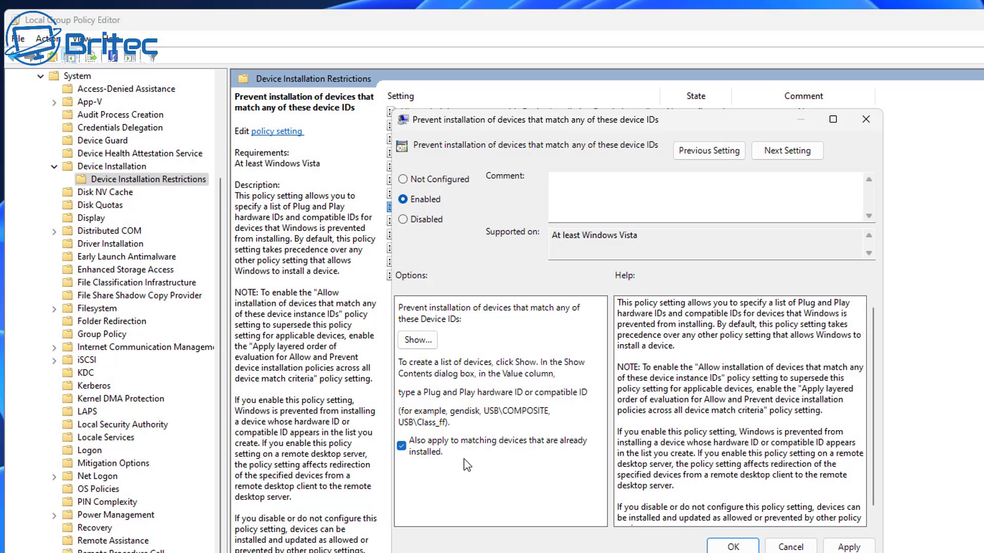
Add the copied hardware ID PCI\VEN_1022&DEV_790B&SUBSYS_87C01043 to the policy's list of blocked device IDs and apply the policy.
{"action": "left_click", "coordinate": [415, 340]}
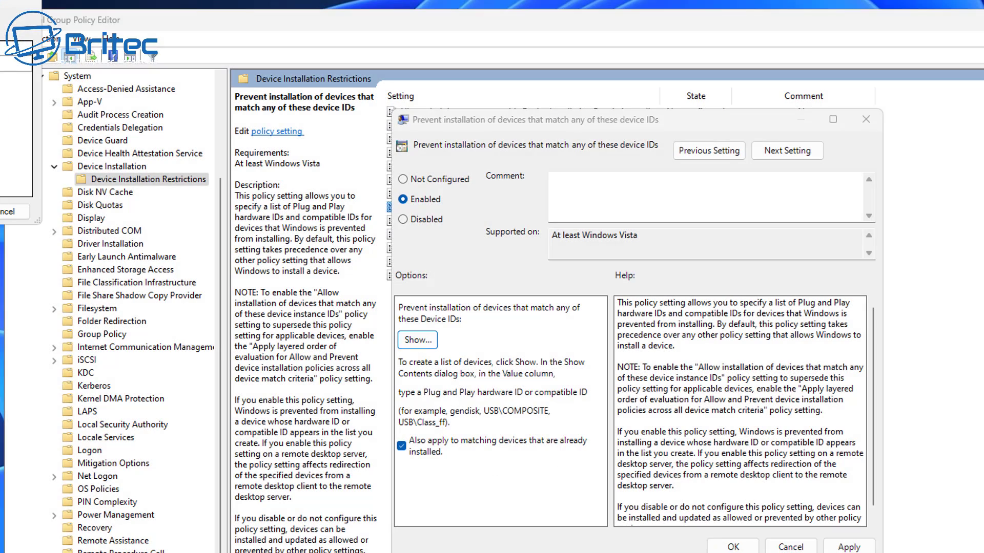
{"action": "left_click_drag", "start_coordinate": [539, 270], "coordinate": [573, 134]}
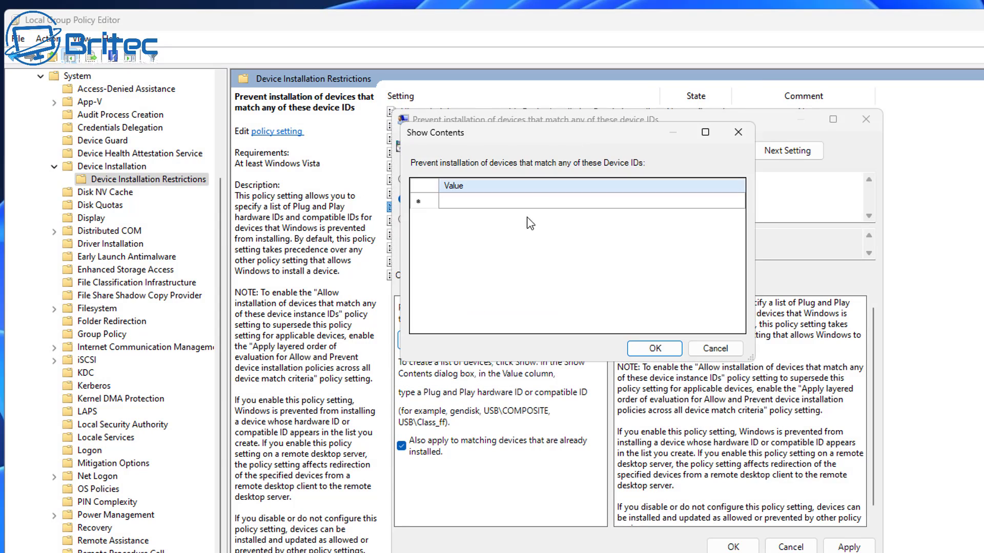
{"action": "left_click", "coordinate": [425, 200]}
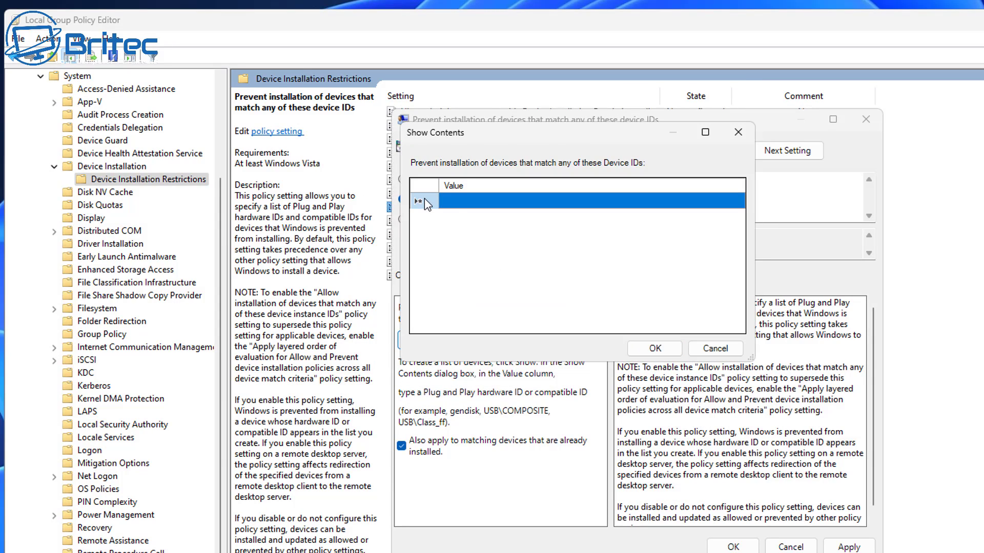
{"action": "left_click", "coordinate": [453, 202]}
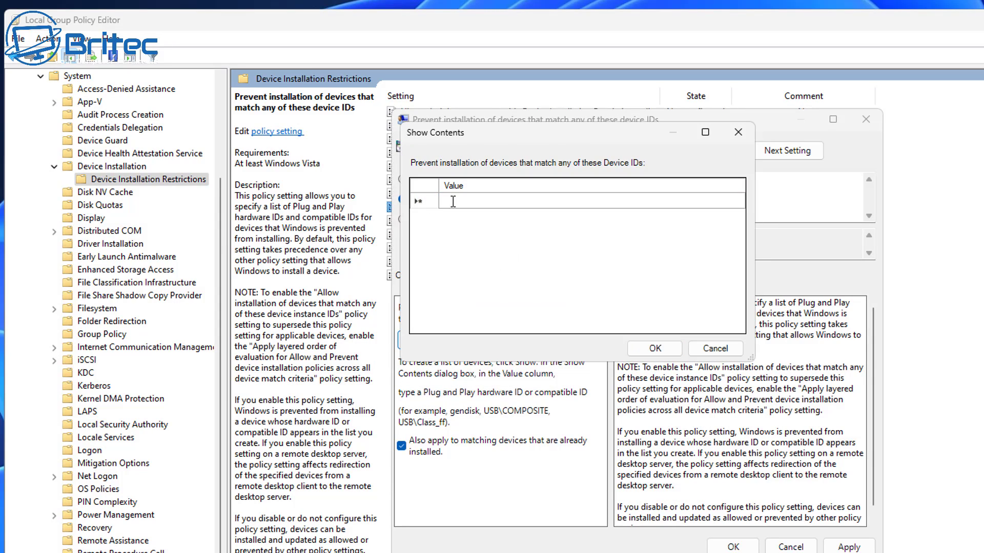
{"action": "right_click", "coordinate": [453, 201]}
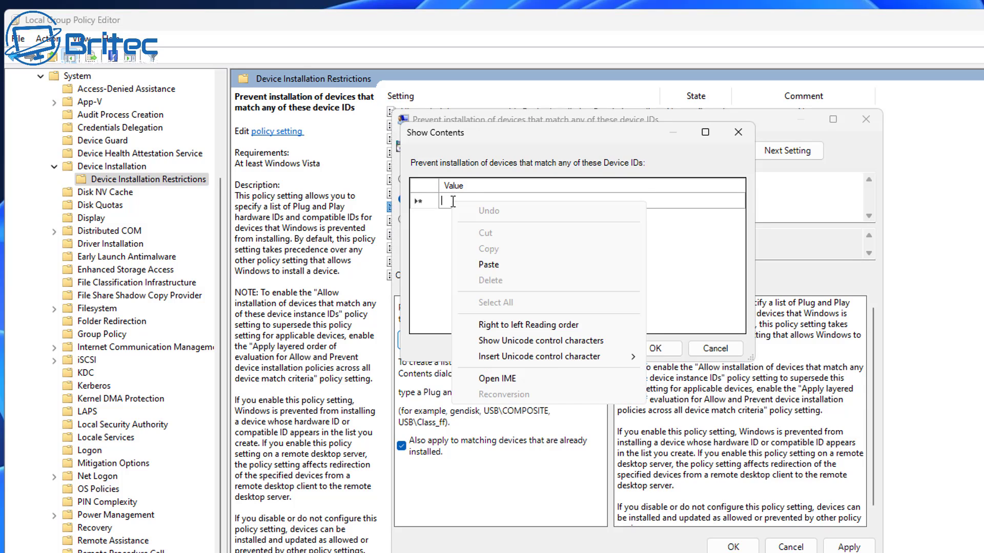
{"action": "left_click", "coordinate": [496, 263]}
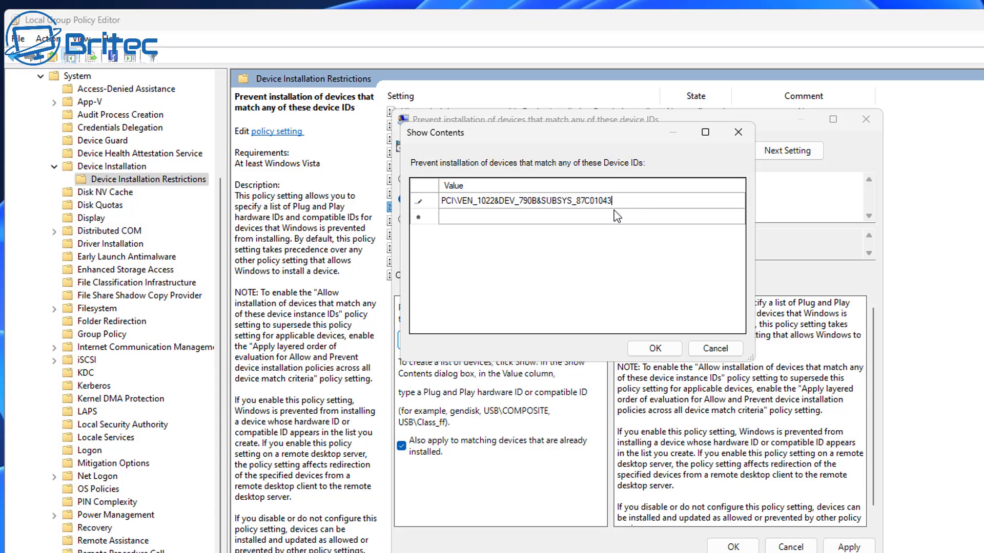
{"action": "left_click", "coordinate": [654, 347]}
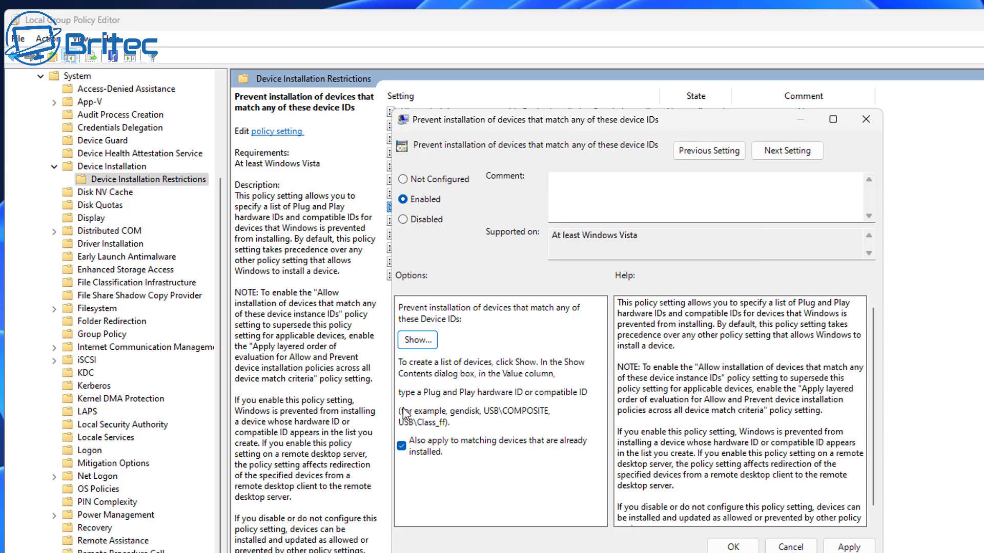
{"action": "left_click", "coordinate": [849, 547]}
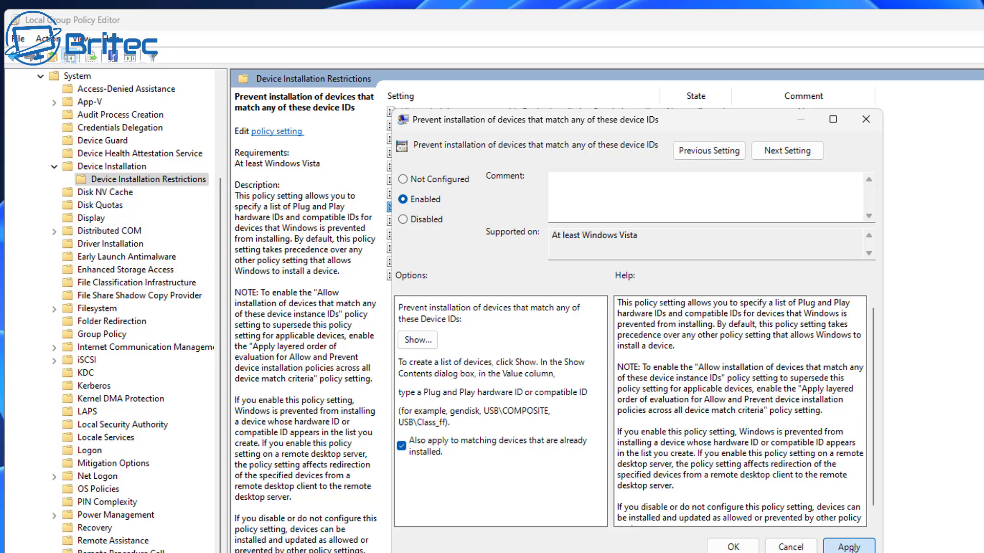
{"action": "left_click", "coordinate": [732, 547]}
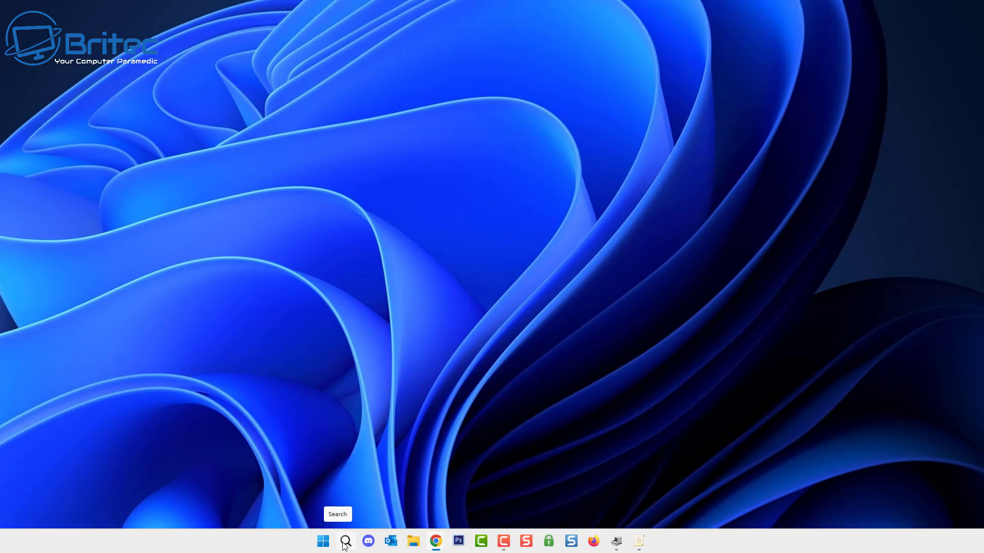
Search Windows for regedit, switch to Registry Editor and expand HKEY_LOCAL_MACHINE.
{"action": "left_click", "coordinate": [346, 542]}
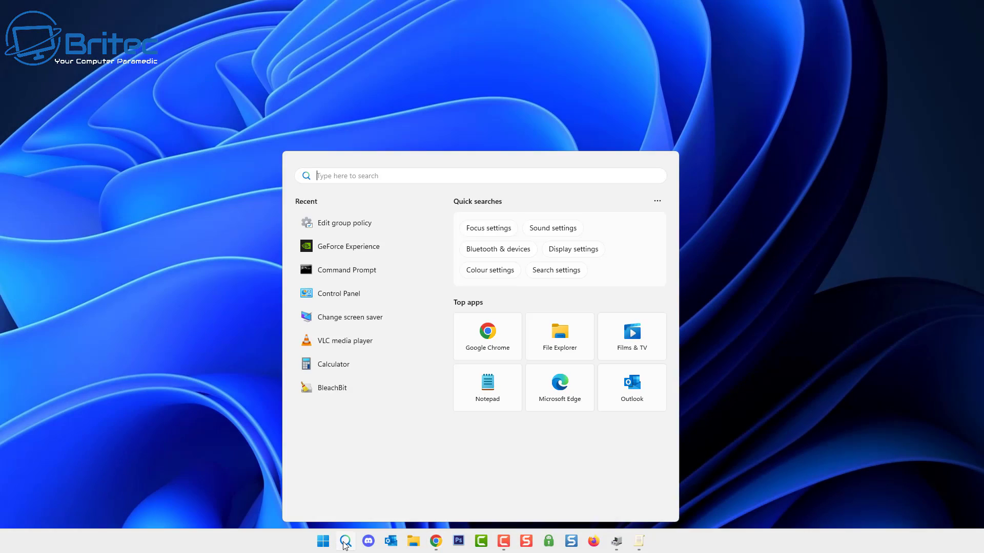
{"action": "type", "text": "regedit"}
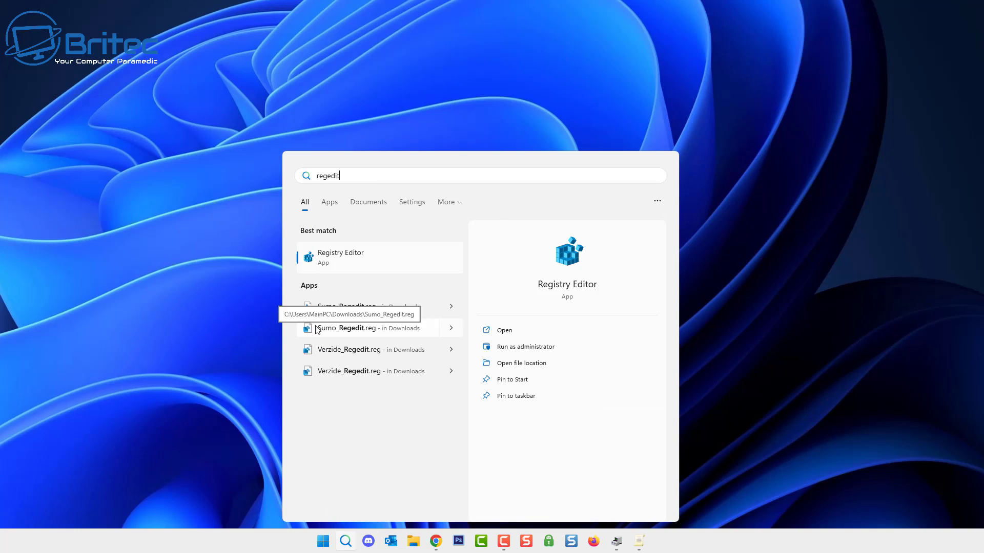
{"action": "left_click", "coordinate": [360, 263]}
{"action": "left_click", "coordinate": [75, 61]}
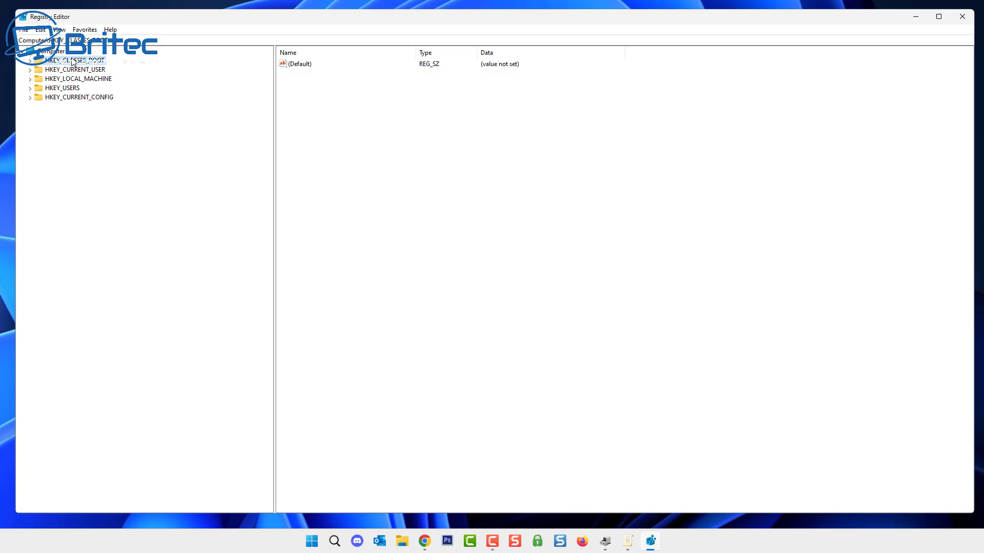
{"action": "left_click", "coordinate": [71, 70]}
{"action": "left_click", "coordinate": [69, 79]}
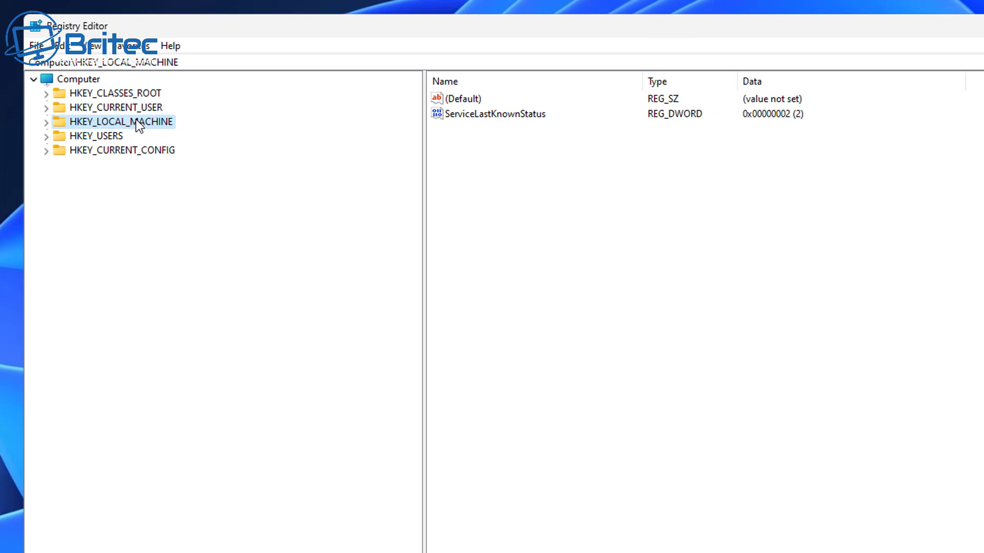
{"action": "left_click", "coordinate": [48, 128]}
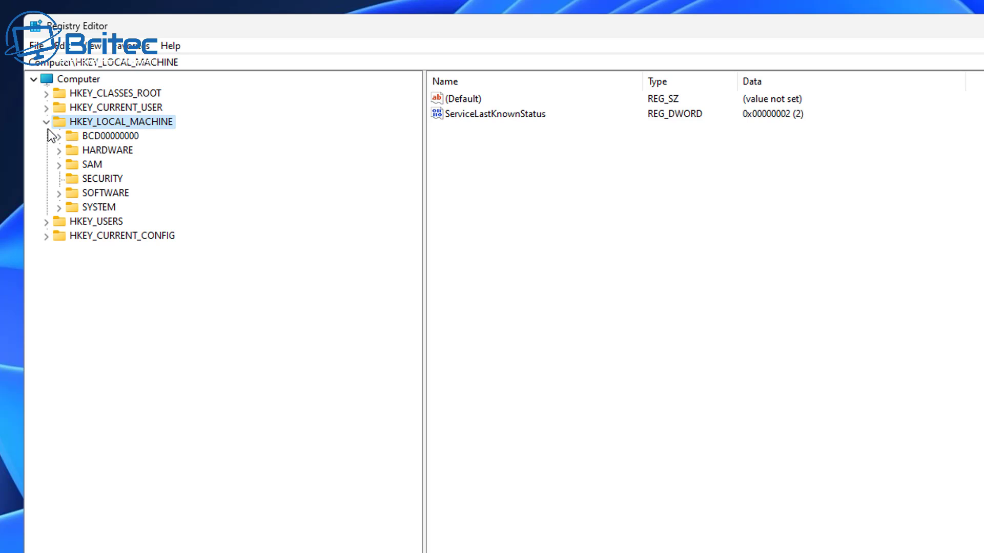
Expand the SOFTWARE key under HKEY_LOCAL_MACHINE and expand its Policies subkey.
{"action": "left_click", "coordinate": [115, 193]}
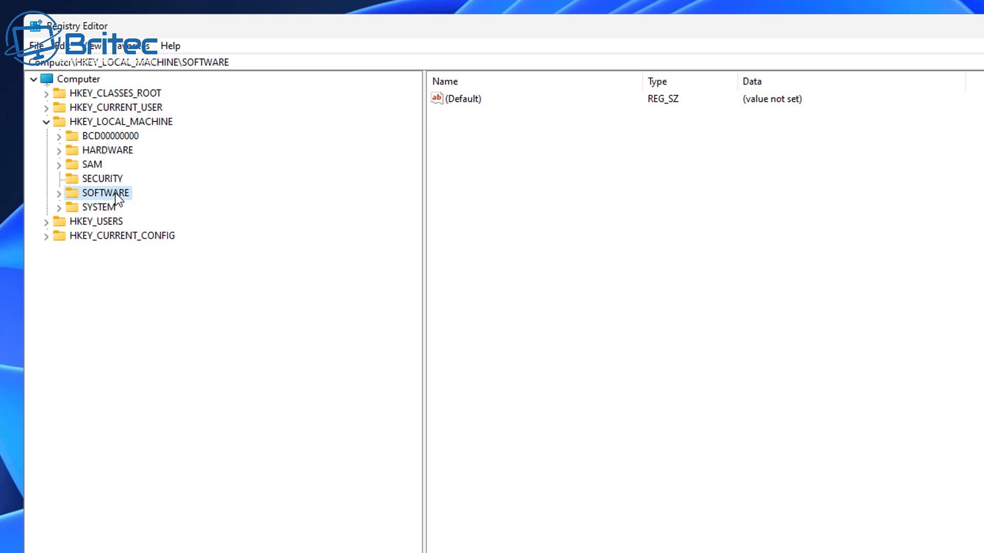
{"action": "left_click", "coordinate": [59, 195]}
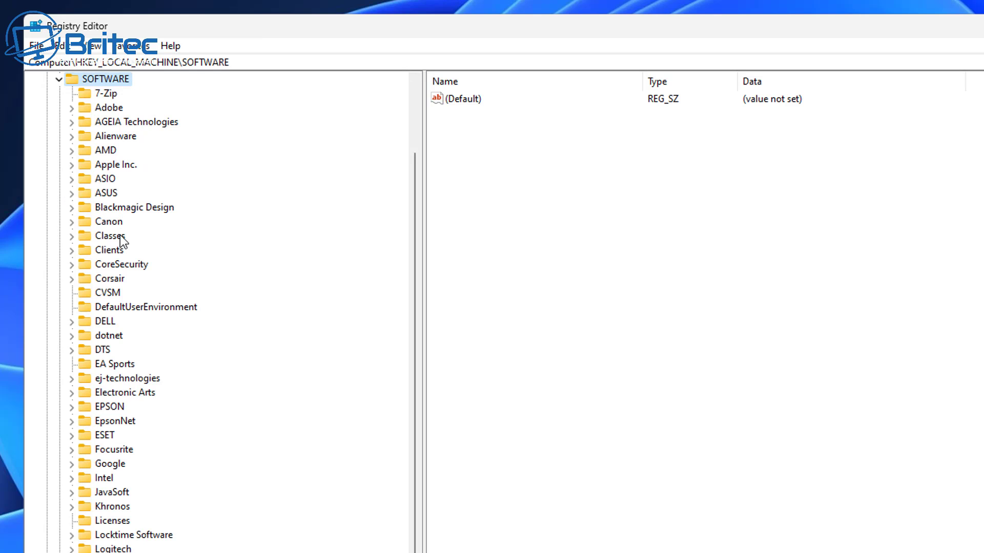
{"action": "scroll", "coordinate": [236, 312], "scroll_direction": "down", "scroll_amount": 3}
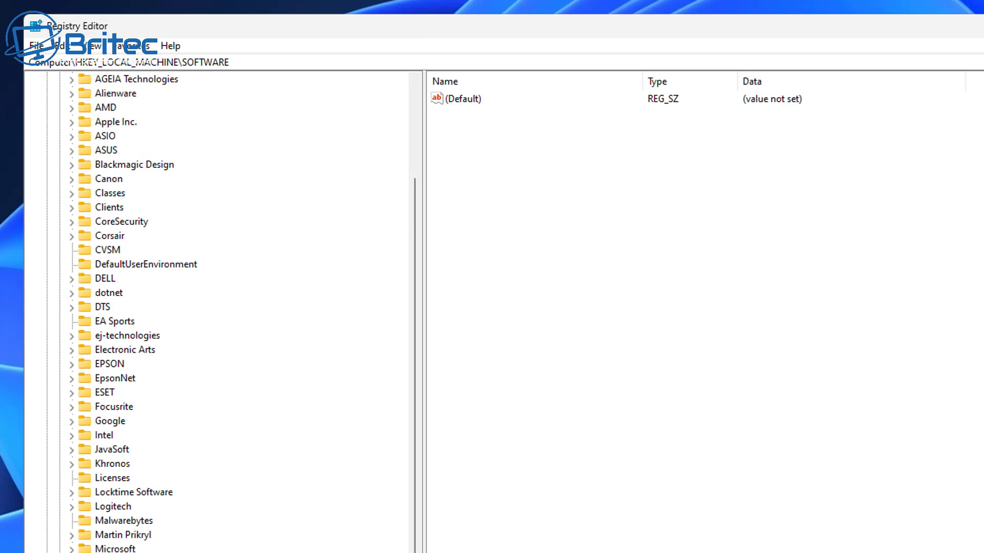
{"action": "scroll", "coordinate": [236, 313], "scroll_direction": "down", "scroll_amount": 3}
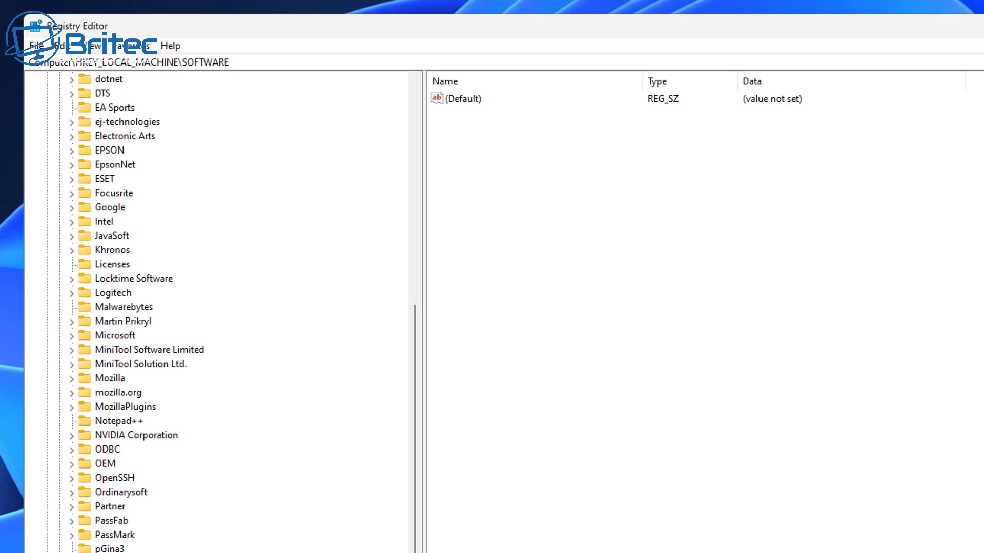
{"action": "type", "text": "pol"}
{"action": "left_click", "coordinate": [71, 479]}
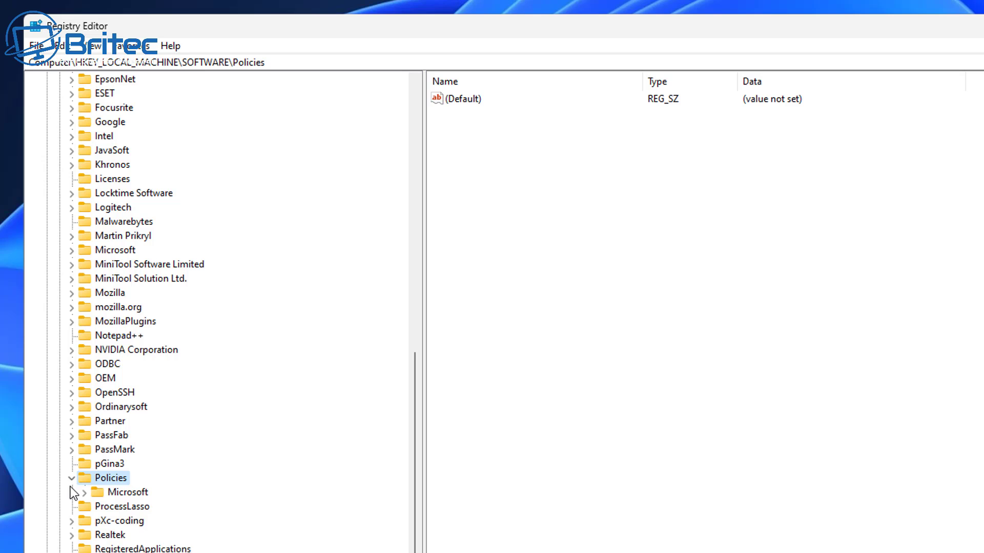
Navigate from Policies through Microsoft\Windows\DeviceInstall to the Restrictions key and expand it.
{"action": "left_click", "coordinate": [123, 479]}
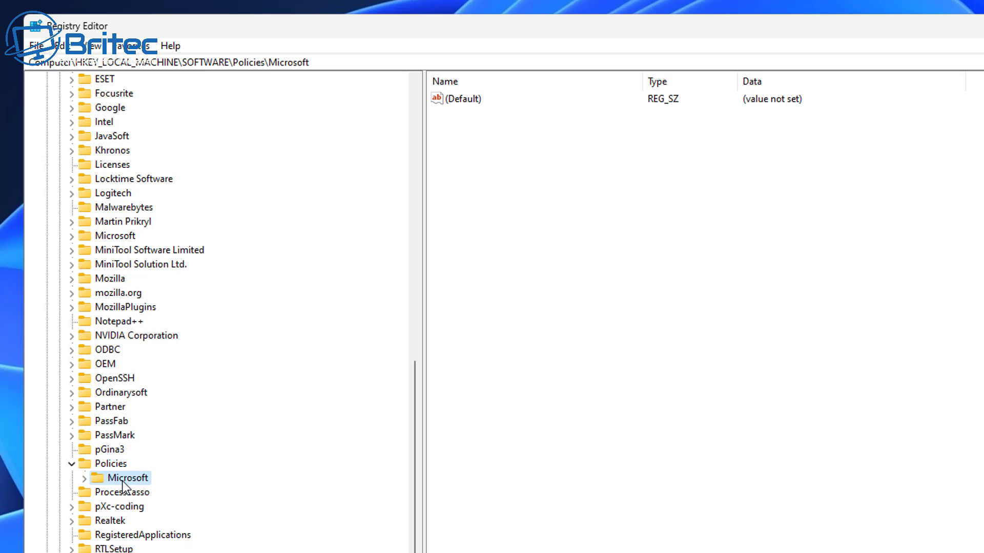
{"action": "left_click", "coordinate": [86, 478]}
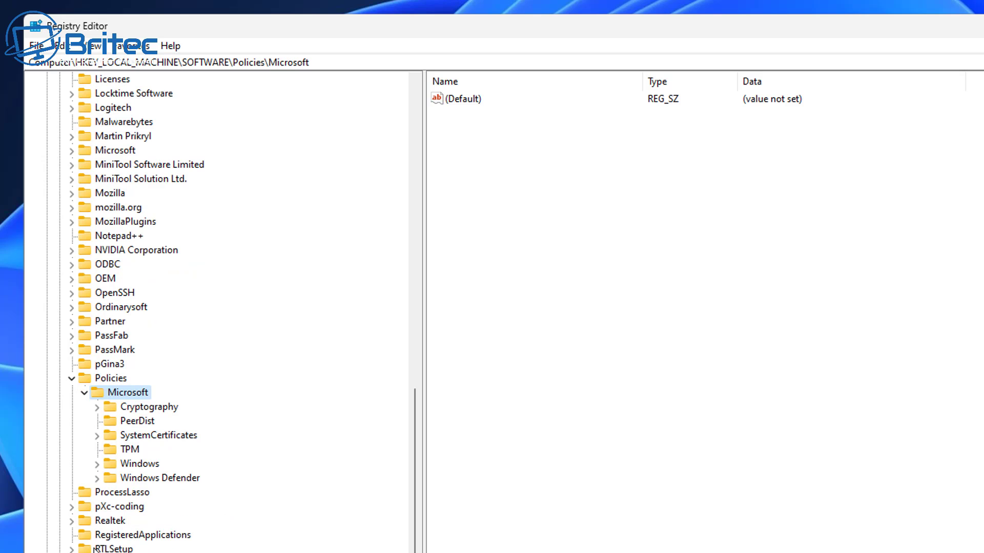
{"action": "left_click", "coordinate": [136, 463]}
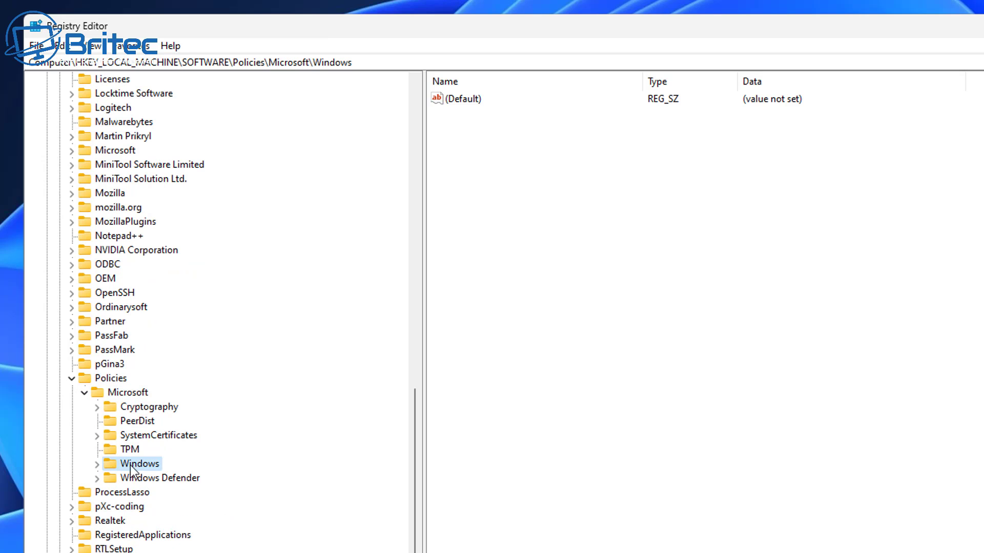
{"action": "left_click", "coordinate": [97, 465]}
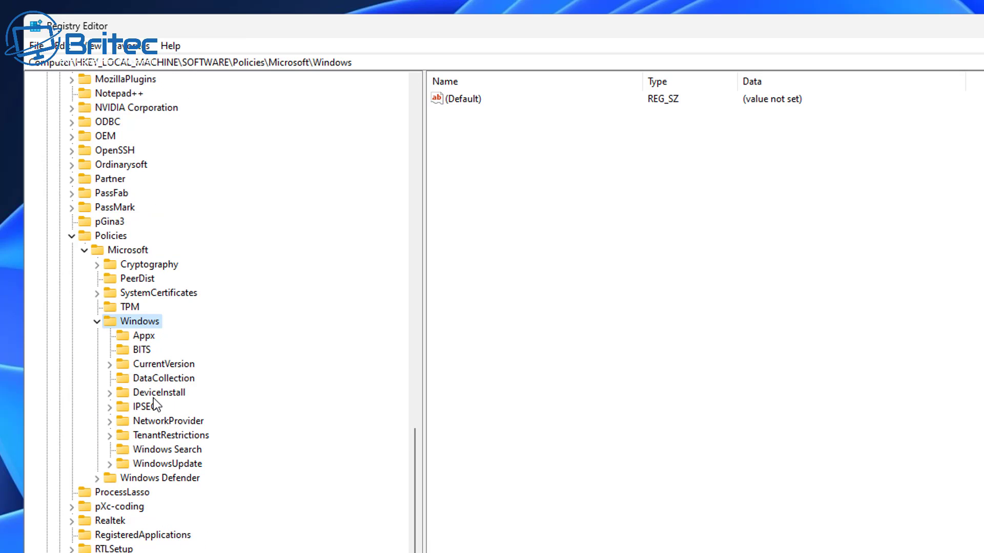
{"action": "left_click", "coordinate": [157, 395]}
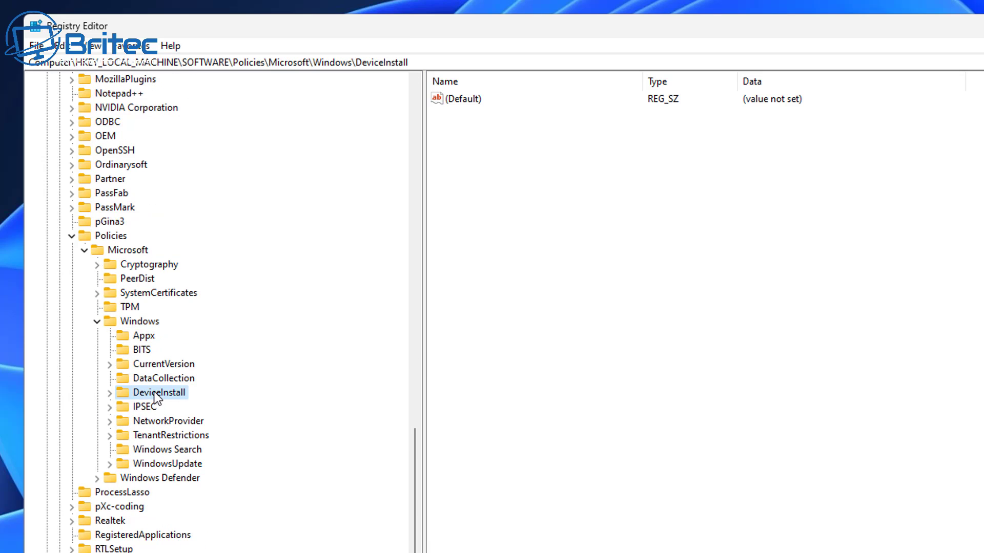
{"action": "left_click", "coordinate": [110, 393]}
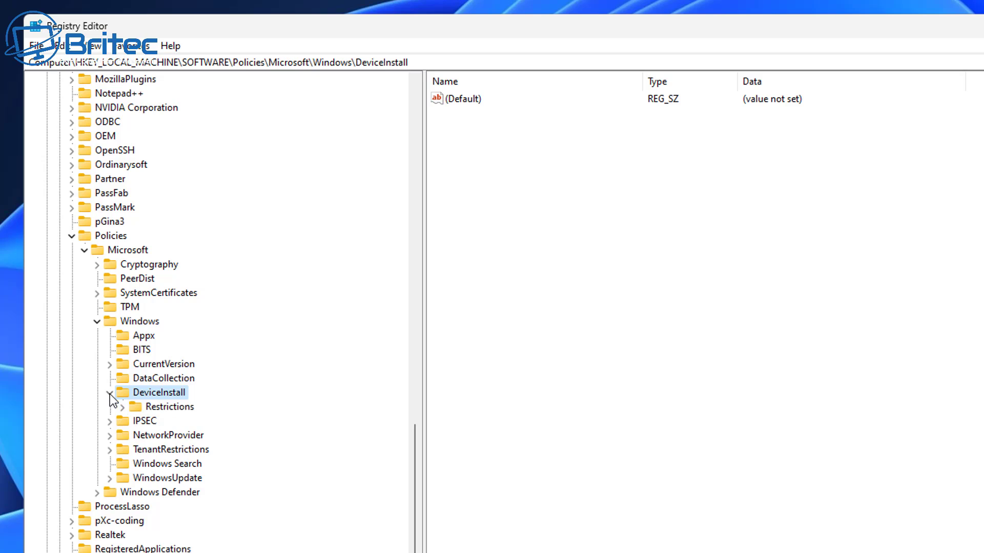
{"action": "left_click", "coordinate": [175, 410]}
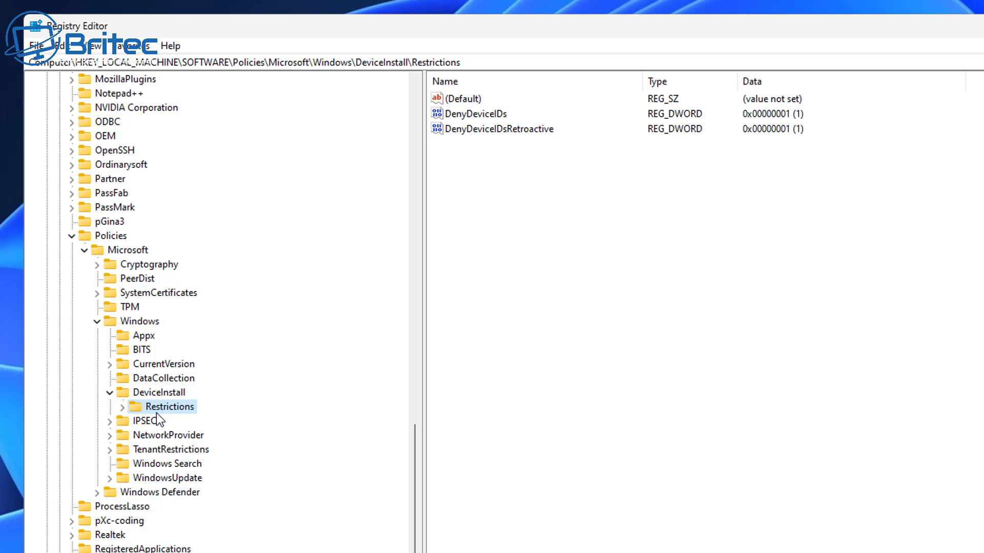
{"action": "left_click", "coordinate": [123, 407]}
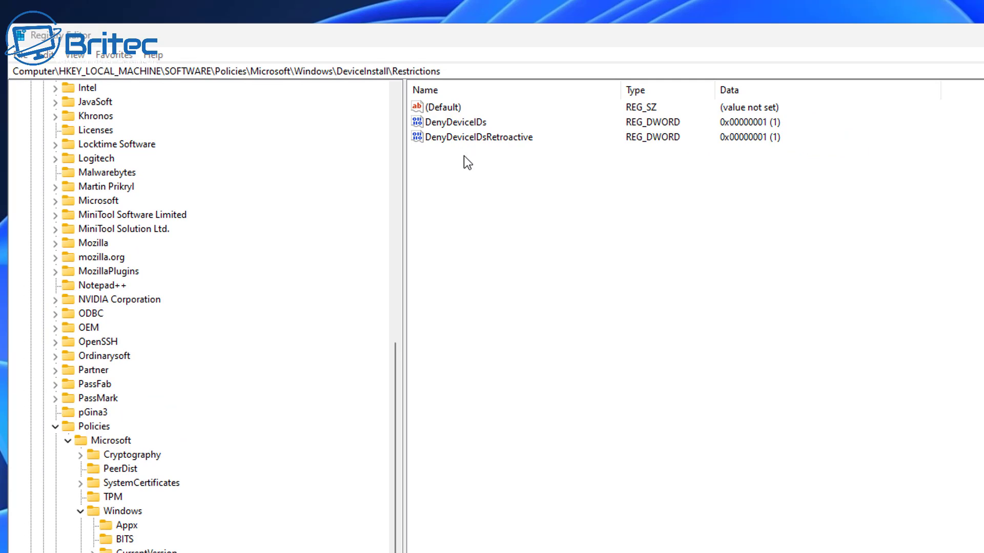
Try adding a new DWORD (32-bit) value to the Restrictions key, keeping its default name, and delete it again.
{"action": "right_click", "coordinate": [472, 189]}
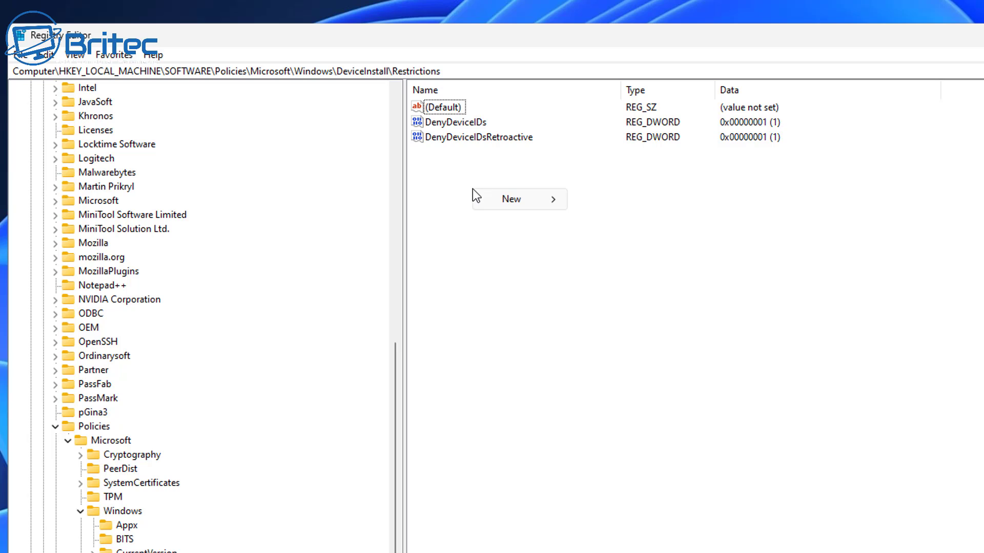
{"action": "mouse_move", "coordinate": [531, 202]}
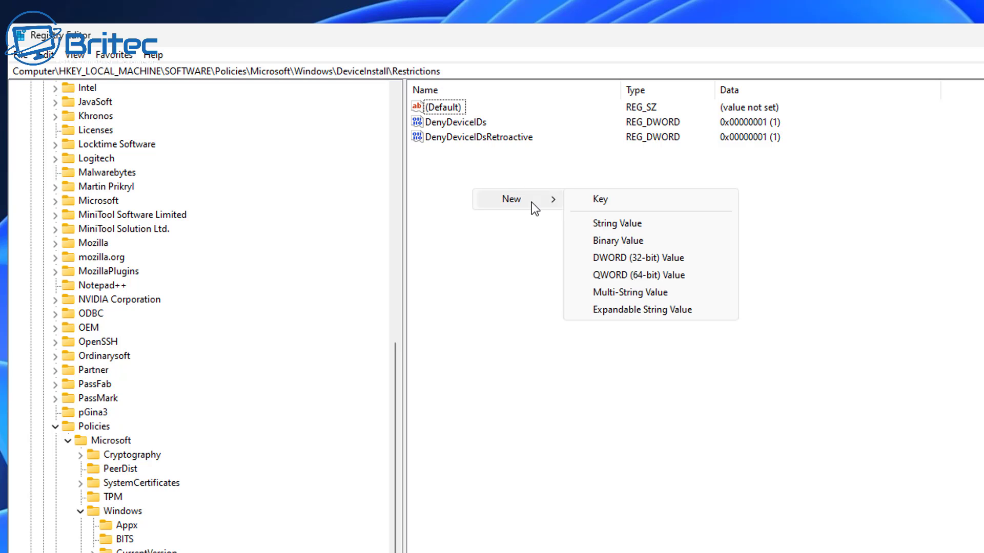
{"action": "left_click", "coordinate": [638, 260]}
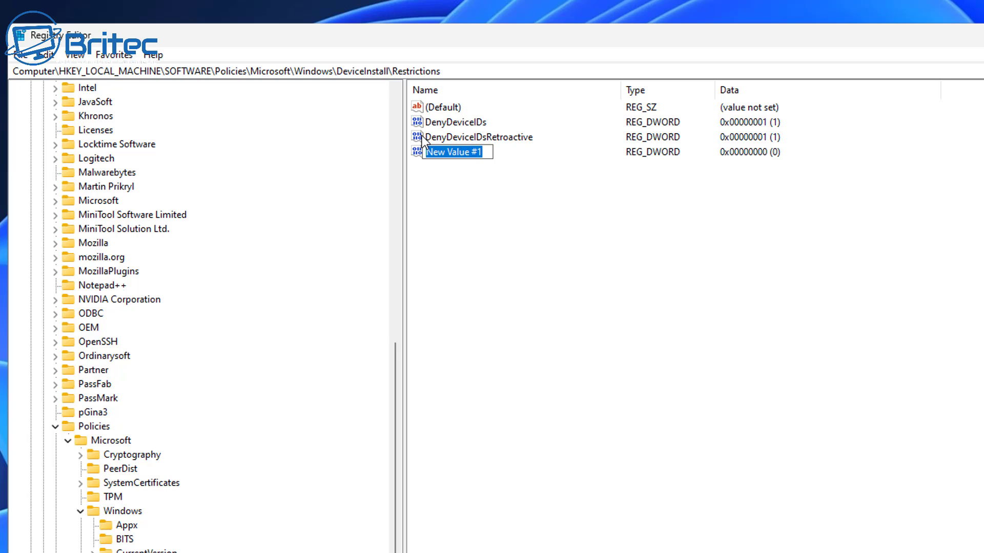
{"action": "key", "text": "Return"}
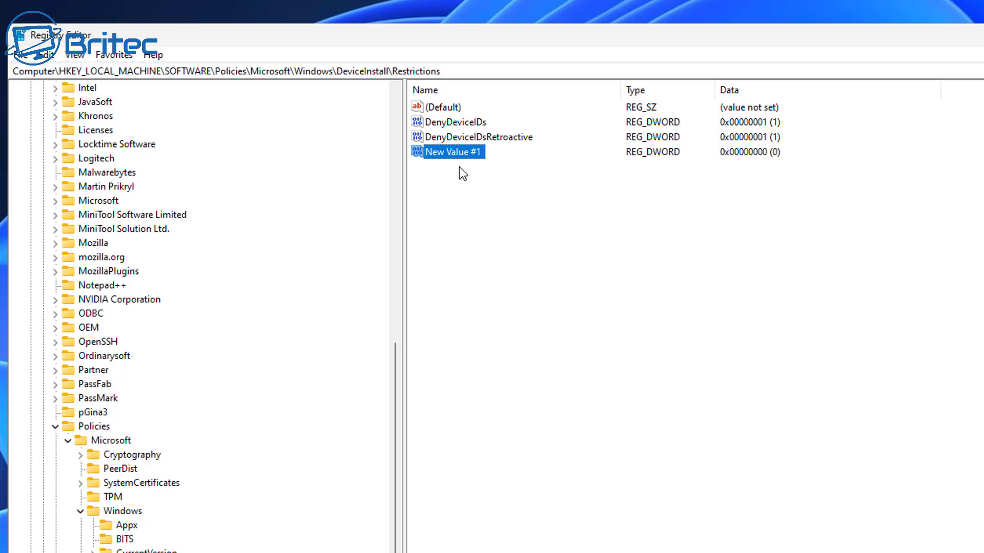
{"action": "right_click", "coordinate": [455, 151]}
{"action": "left_click", "coordinate": [514, 205]}
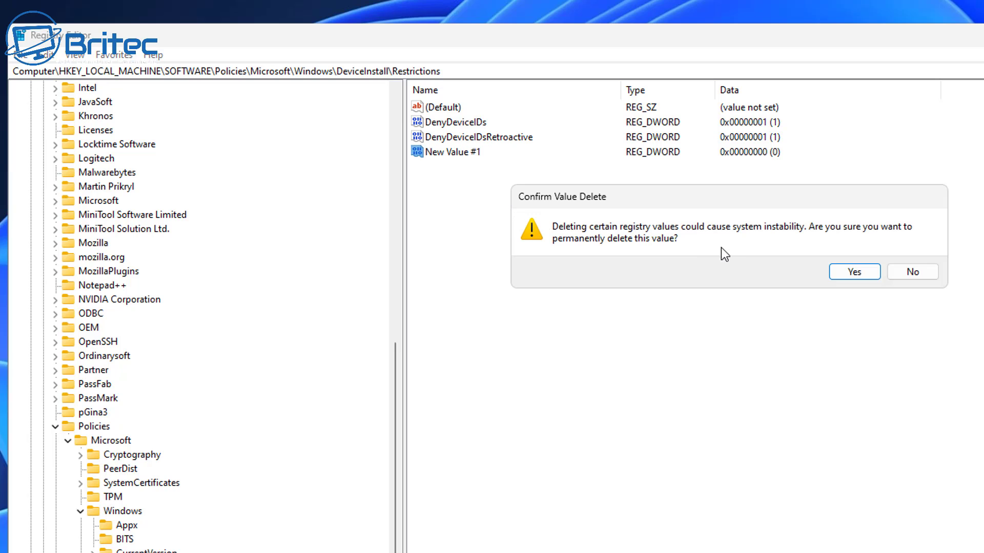
{"action": "left_click", "coordinate": [848, 272]}
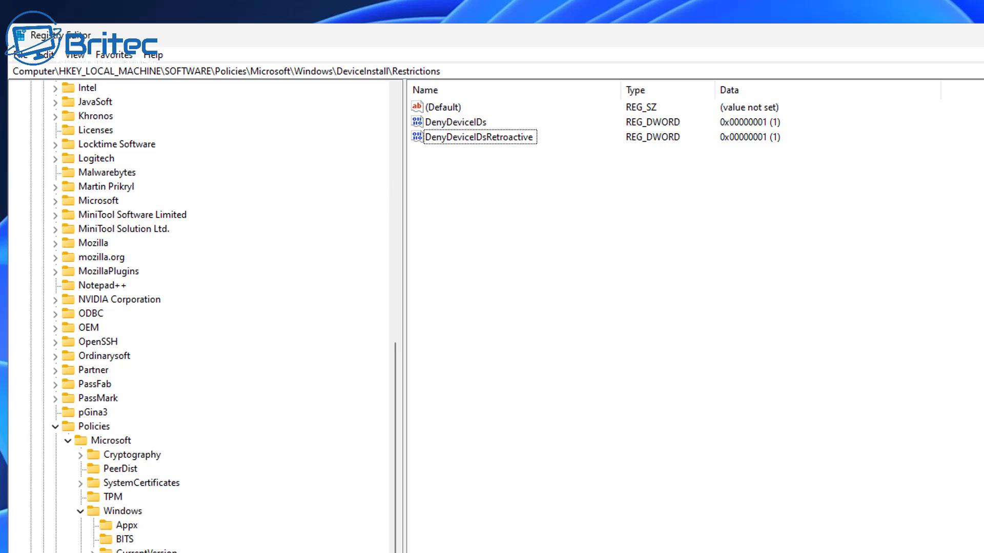
Select the DenyDeviceIDs key under Restrictions, try adding a new string value with its default name, and delete it again.
{"action": "left_click", "coordinate": [153, 521]}
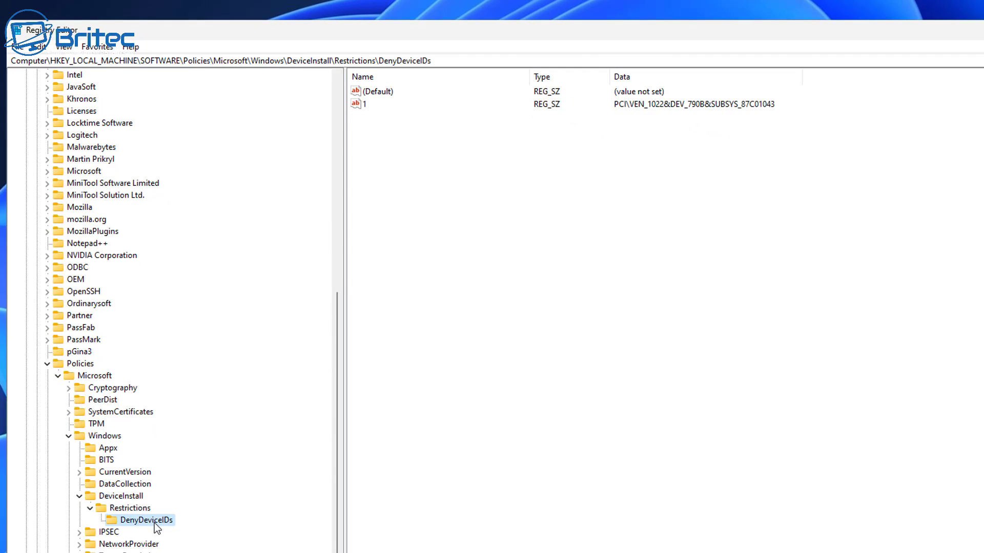
{"action": "left_click", "coordinate": [360, 104]}
{"action": "left_click", "coordinate": [378, 157]}
{"action": "right_click", "coordinate": [570, 199]}
{"action": "mouse_move", "coordinate": [617, 205]}
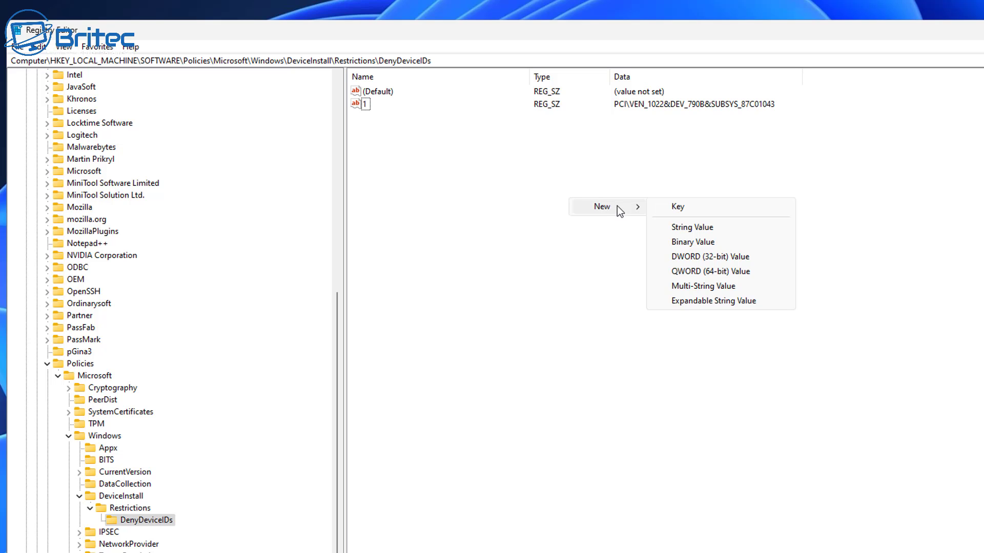
{"action": "left_click", "coordinate": [692, 232]}
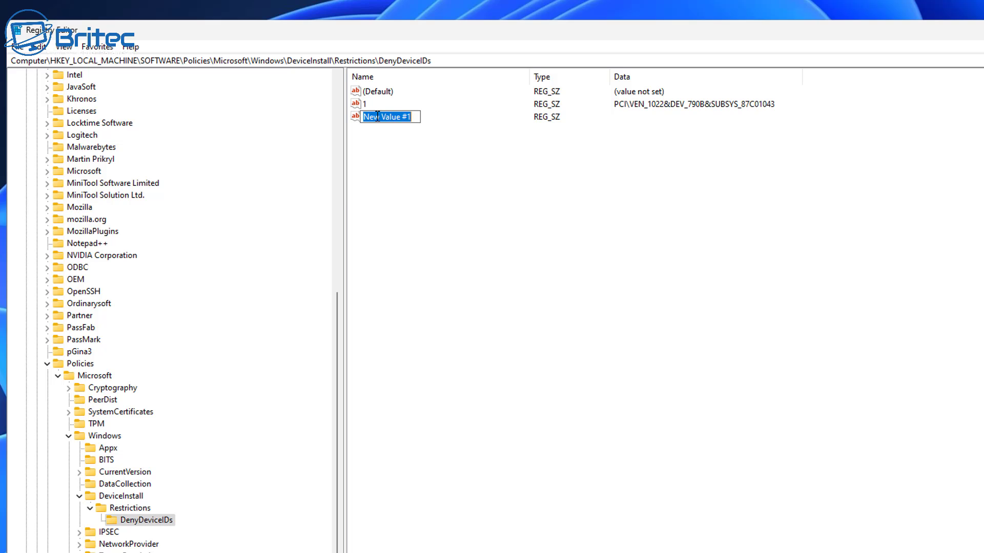
{"action": "left_click", "coordinate": [381, 145]}
{"action": "right_click", "coordinate": [390, 118]}
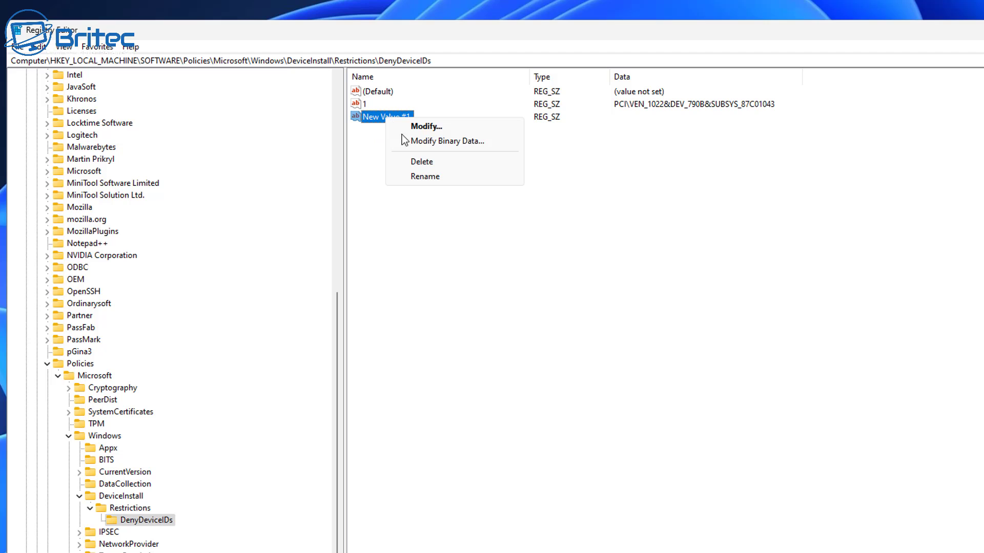
{"action": "left_click", "coordinate": [435, 162]}
{"action": "left_click", "coordinate": [728, 232]}
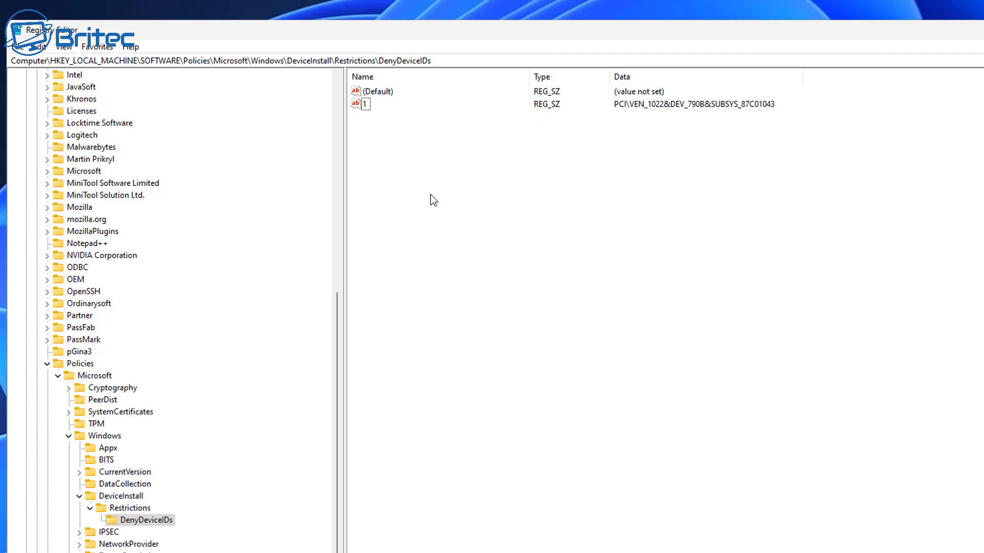
Examine the hardware ID stored in string value 1 of the DenyDeviceIDs key and close it without changes.
{"action": "double_click", "coordinate": [358, 105]}
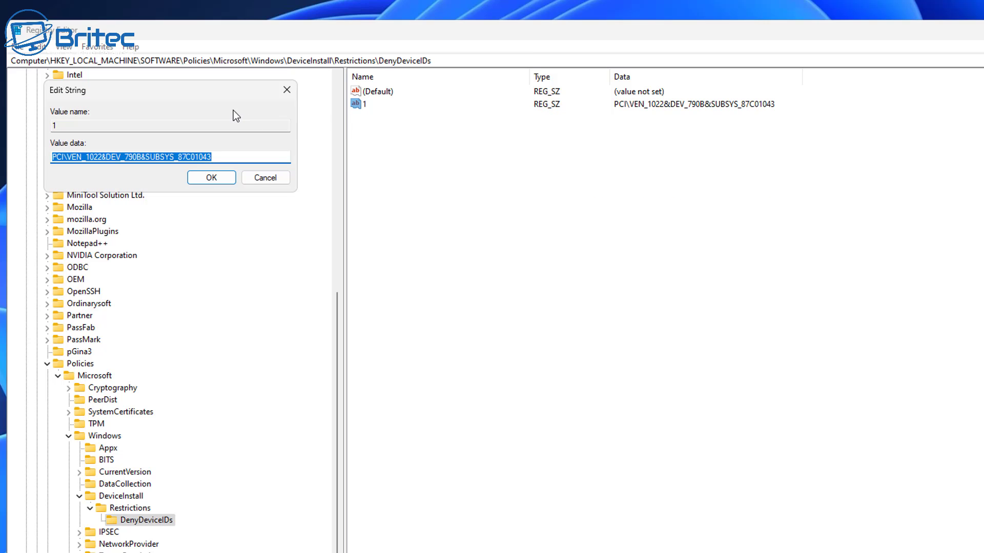
{"action": "left_click_drag", "start_coordinate": [218, 82], "coordinate": [525, 128]}
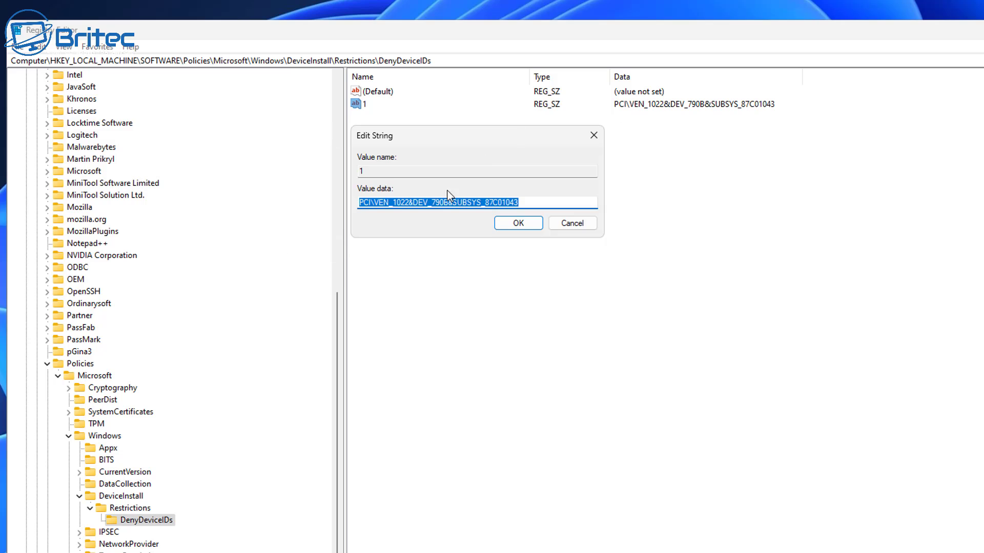
{"action": "left_click", "coordinate": [385, 202]}
{"action": "left_click_drag", "start_coordinate": [534, 202], "coordinate": [343, 199]}
{"action": "left_click", "coordinate": [574, 228]}
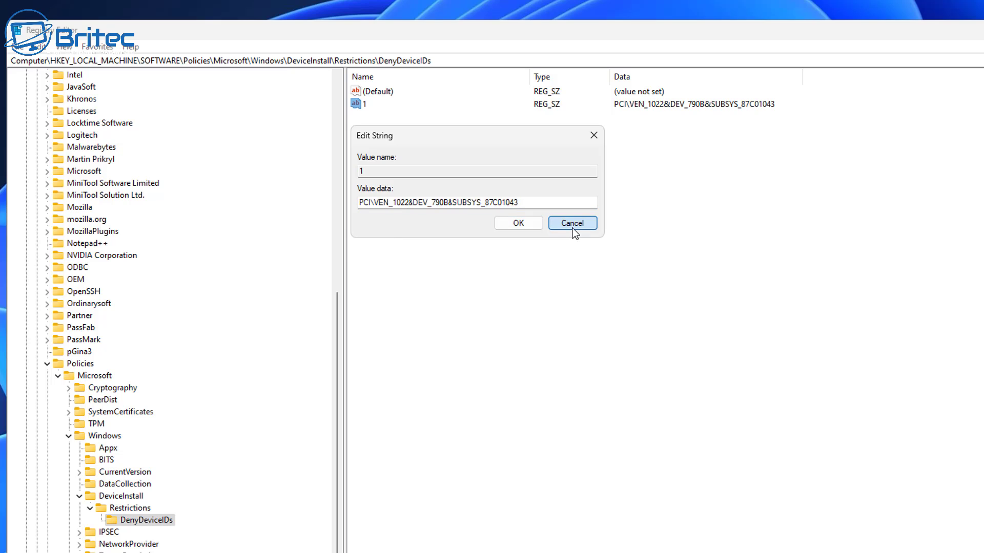
{"action": "left_click", "coordinate": [574, 224]}
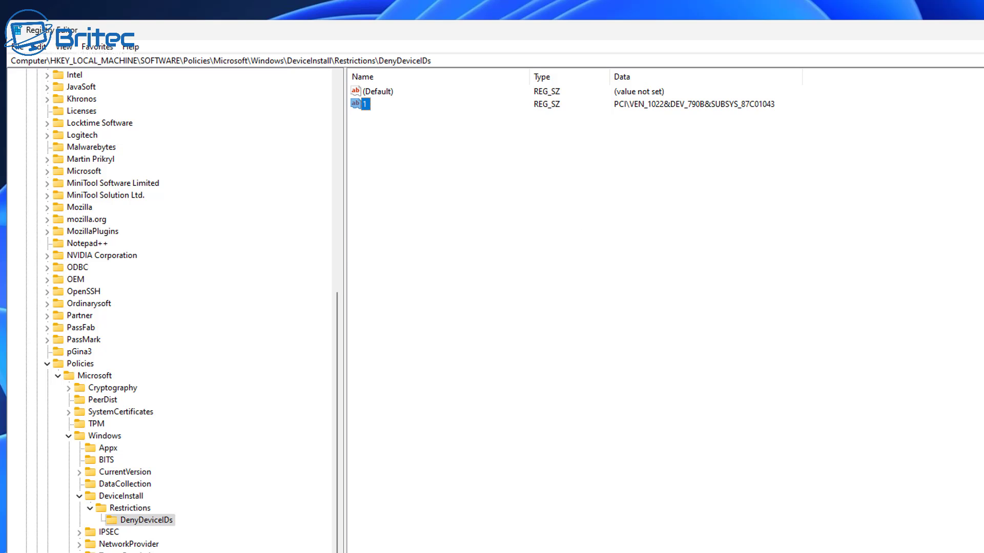
Switch to Device Manager and try updating the Video Controller (VGA Compatible) driver with an automatic driver search.
{"action": "key", "text": "alt+Tab"}
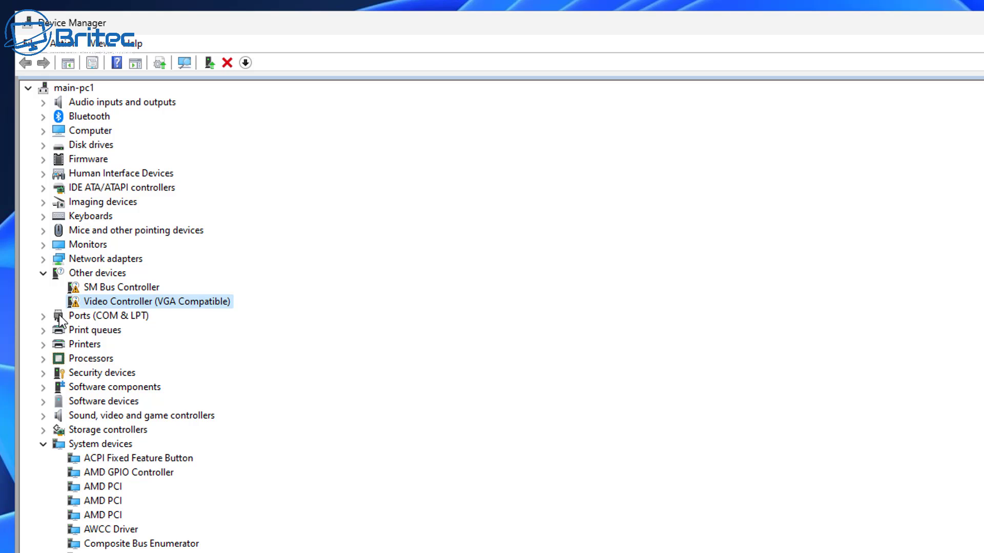
{"action": "right_click", "coordinate": [122, 303]}
{"action": "left_click", "coordinate": [208, 312]}
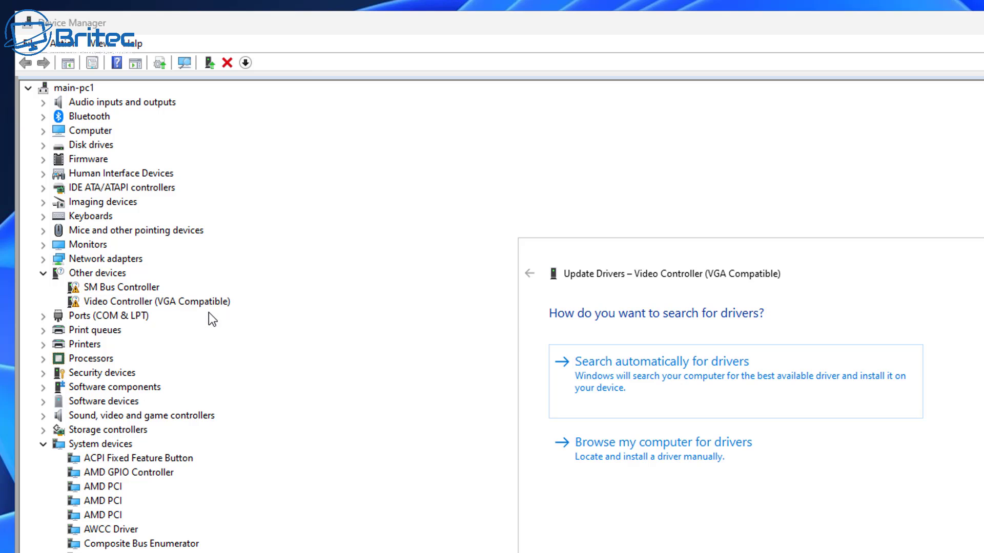
{"action": "left_click", "coordinate": [615, 362]}
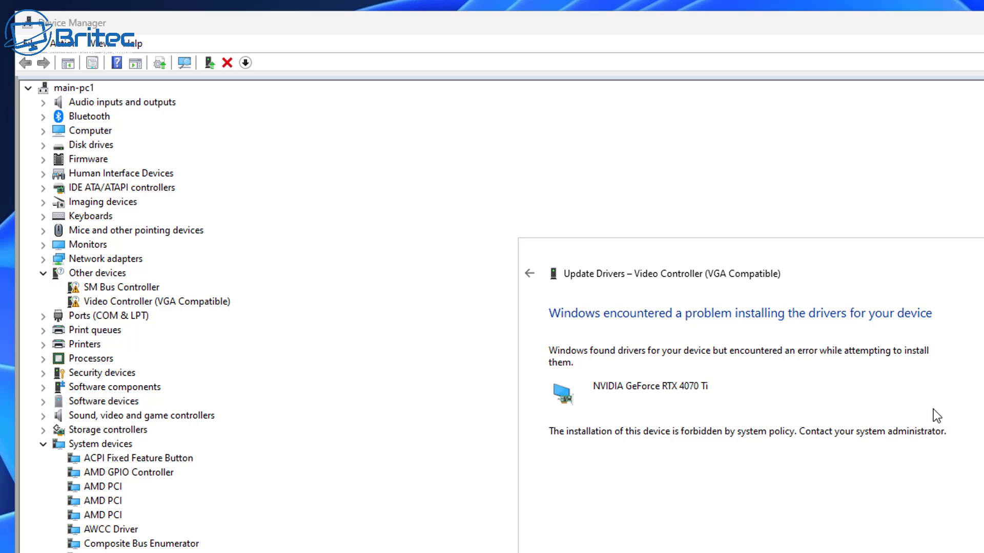
{"action": "left_click", "coordinate": [981, 250]}
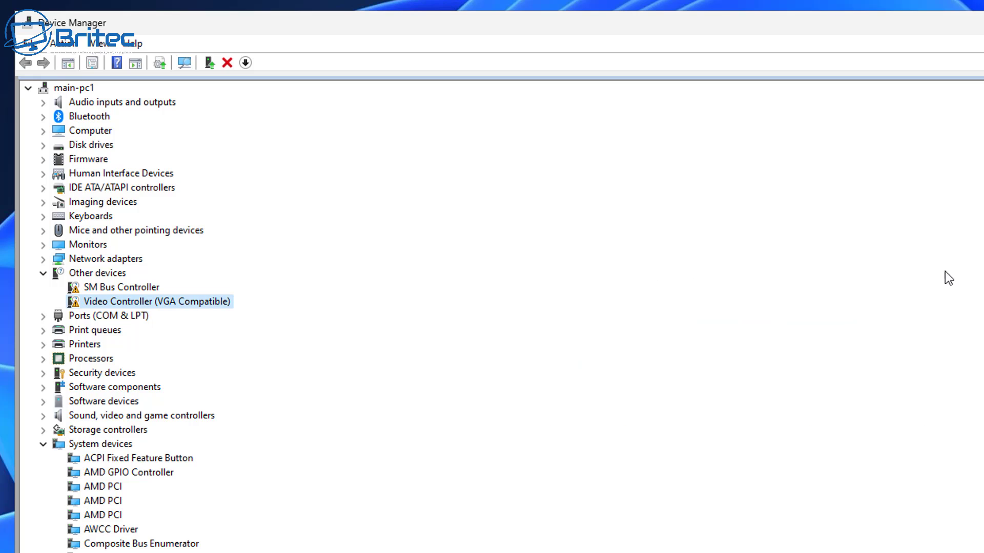
Try updating the SM Bus Controller driver with an automatic driver search and close the update wizard.
{"action": "left_click", "coordinate": [118, 285]}
{"action": "right_click", "coordinate": [118, 285]}
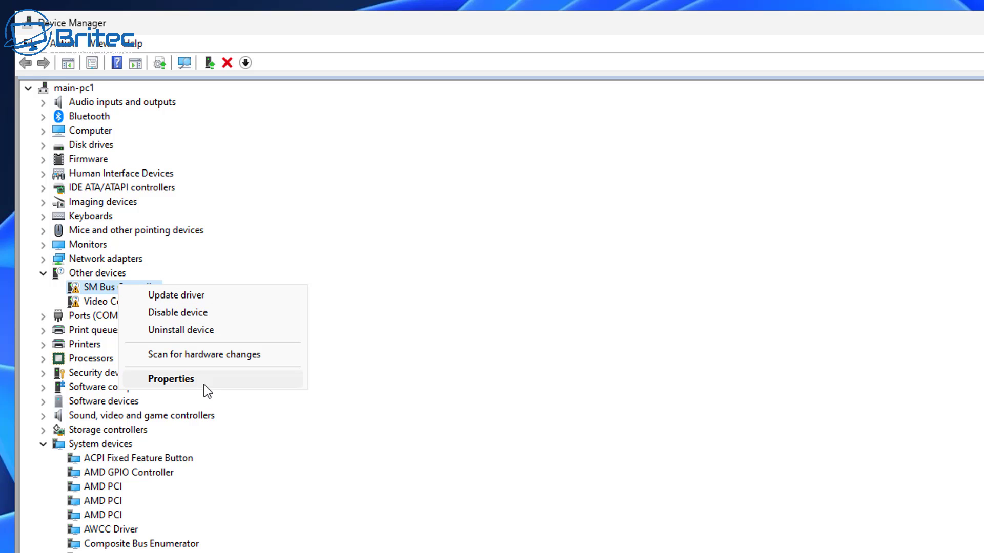
{"action": "left_click", "coordinate": [203, 300]}
{"action": "left_click", "coordinate": [582, 389]}
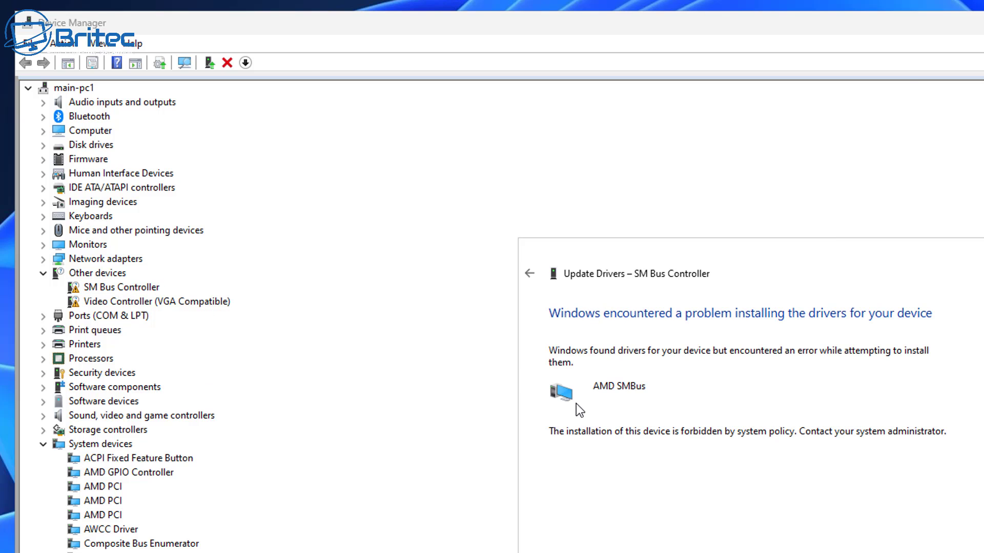
{"action": "left_click", "coordinate": [963, 548]}
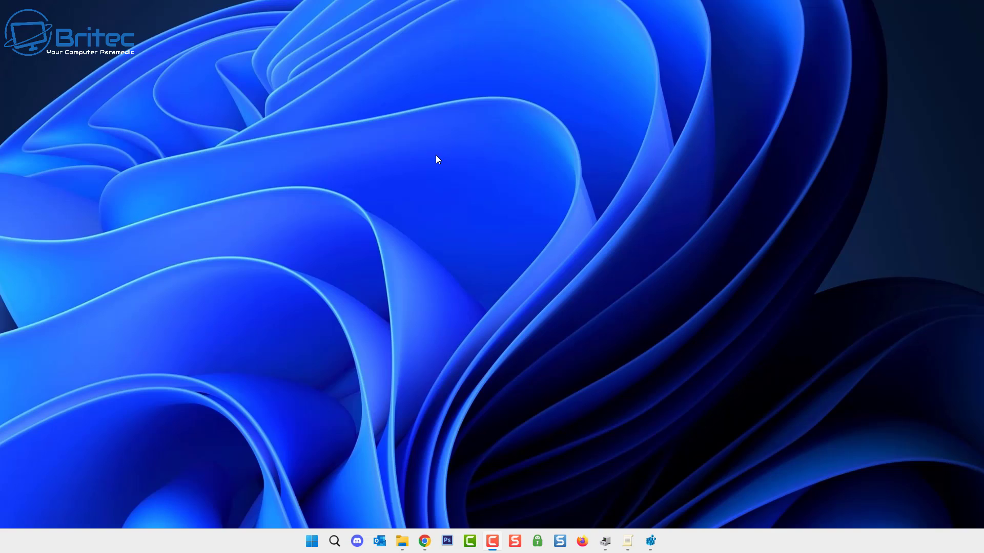
Open the Windows Display settings from the desktop, check which display options are available, and close Settings.
{"action": "right_click", "coordinate": [405, 152]}
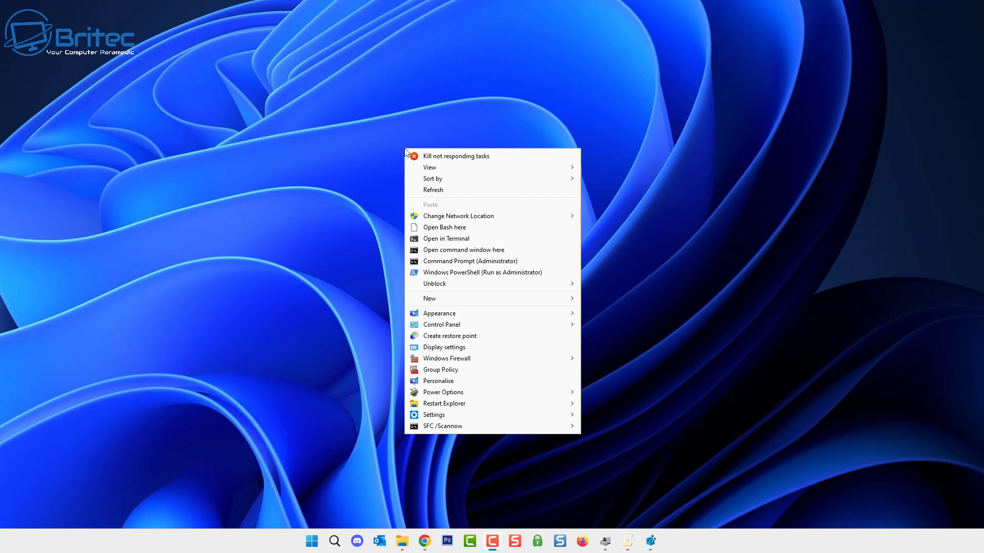
{"action": "left_click", "coordinate": [442, 249]}
{"action": "right_click", "coordinate": [347, 109]}
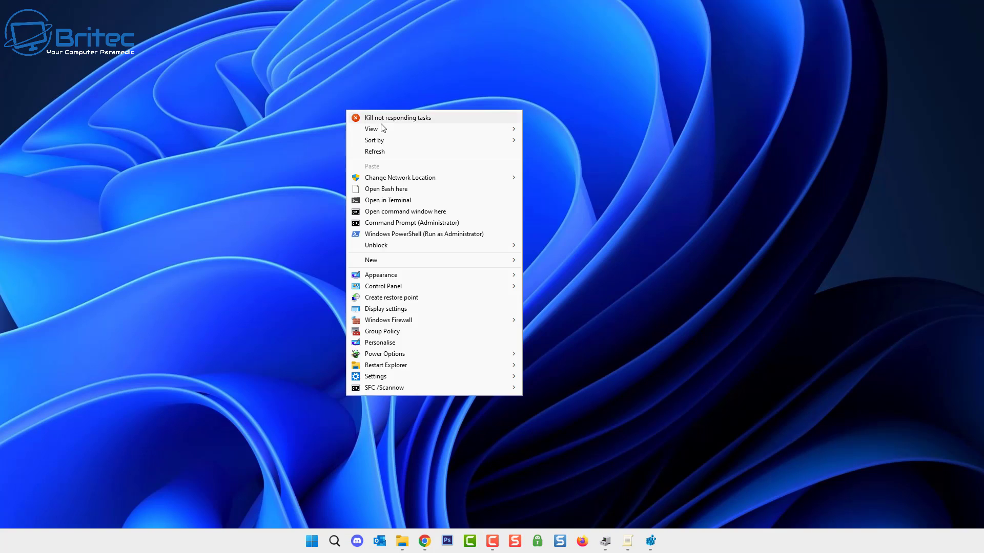
{"action": "mouse_move", "coordinate": [397, 276]}
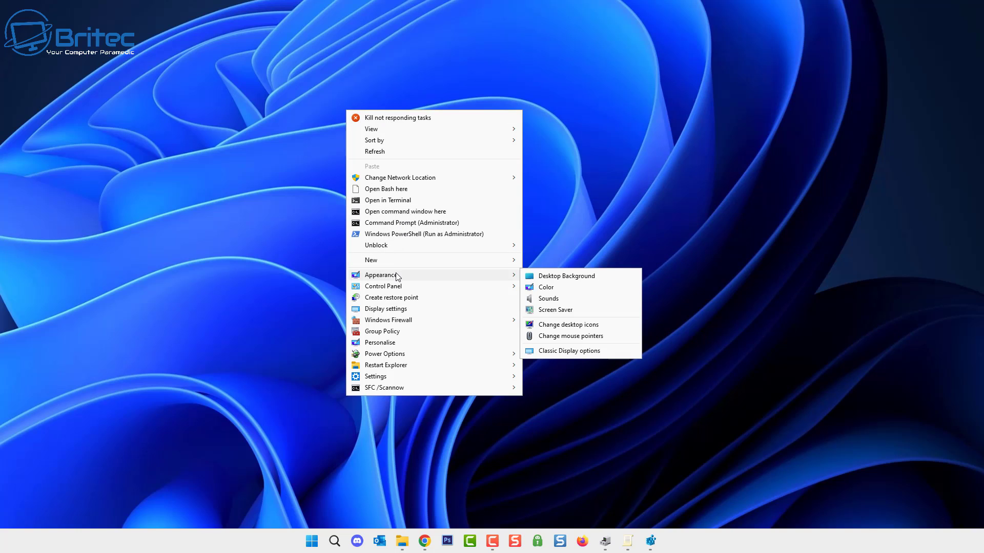
{"action": "left_click", "coordinate": [402, 311]}
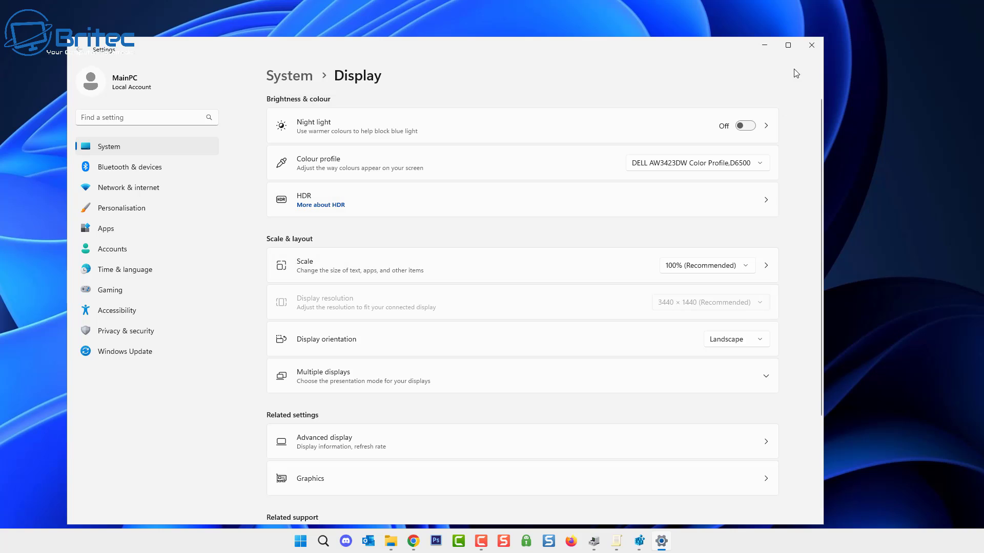
{"action": "left_click", "coordinate": [812, 46]}
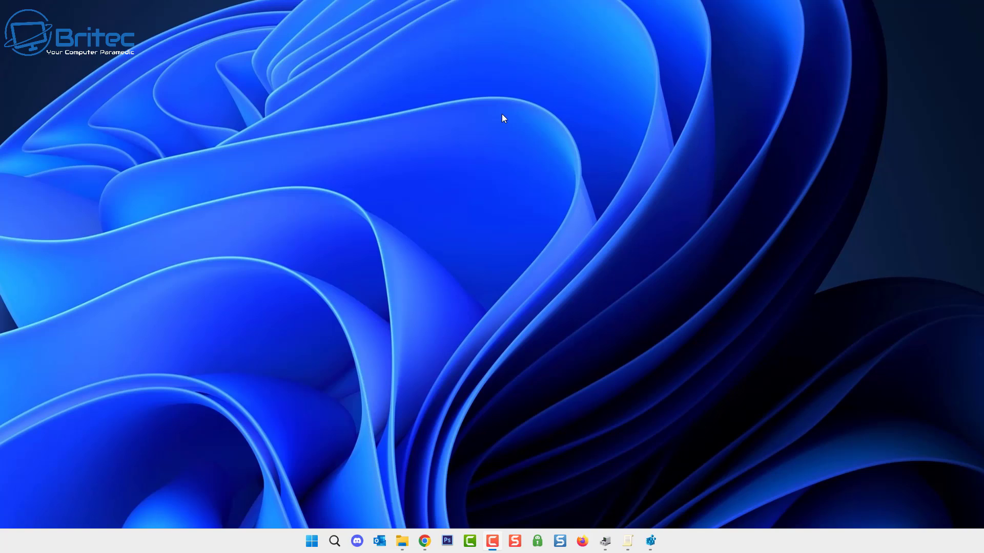
Open NVIDIA Control Panel from Windows search to check whether the graphics card is detected, and close its dialog.
{"action": "left_click", "coordinate": [334, 540]}
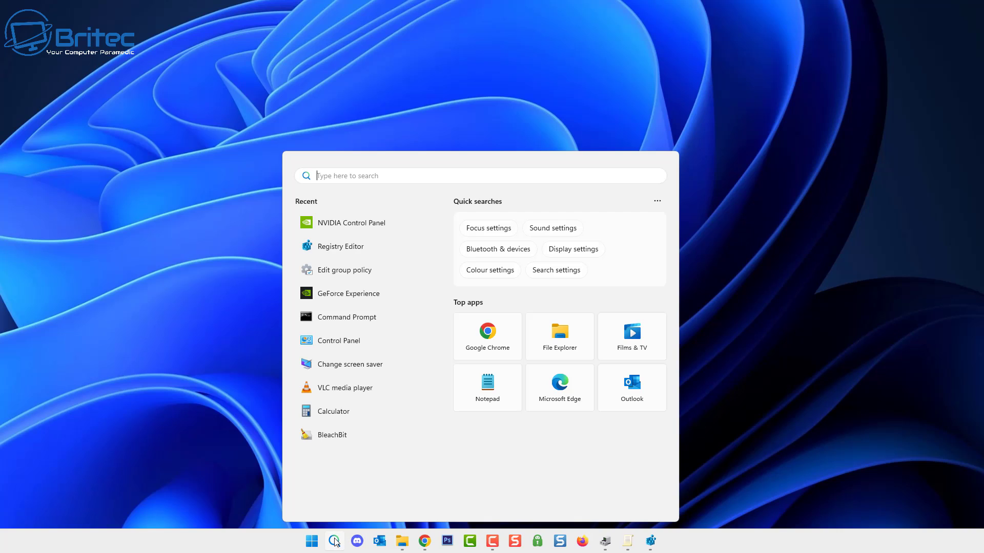
{"action": "left_click", "coordinate": [343, 229]}
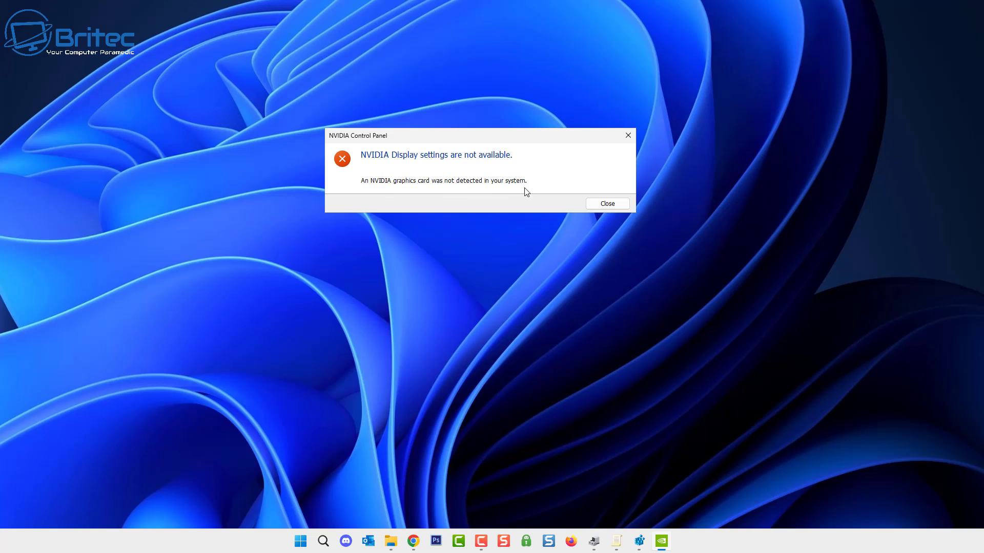
{"action": "left_click", "coordinate": [608, 204]}
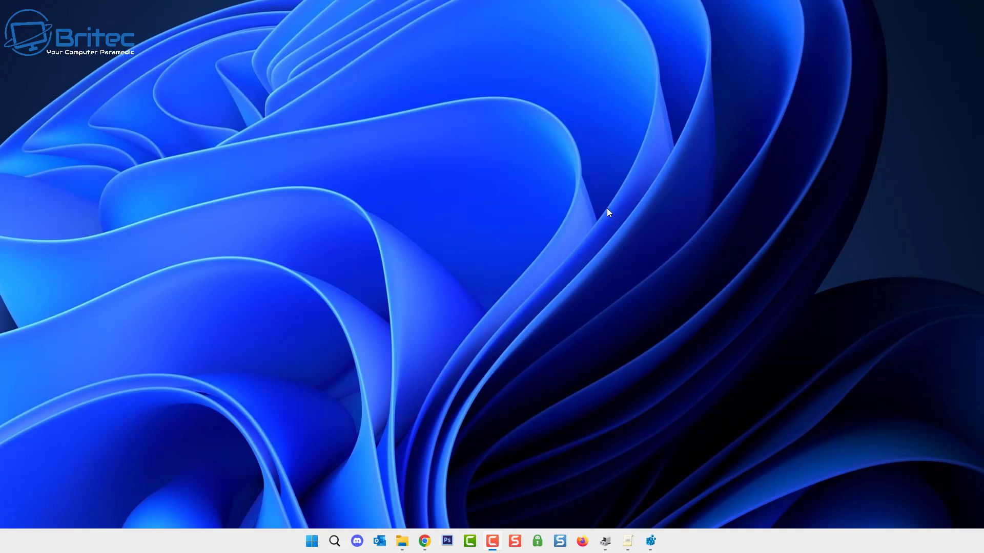
In Local Group Policy Editor, open "Prevent installation of devices that match any of these device IDs" and disable applying it to already installed devices.
{"action": "left_click", "coordinate": [628, 540]}
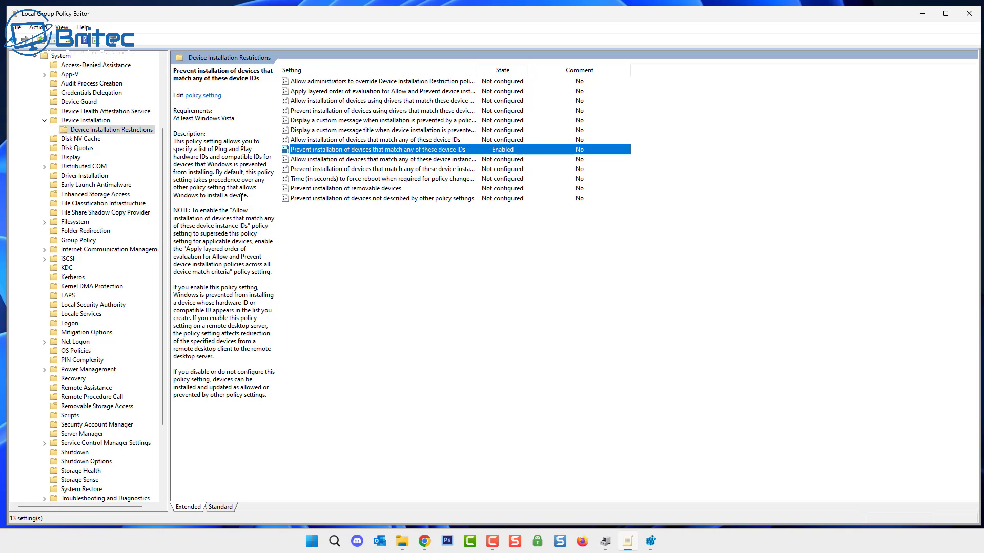
{"action": "double_click", "coordinate": [365, 150]}
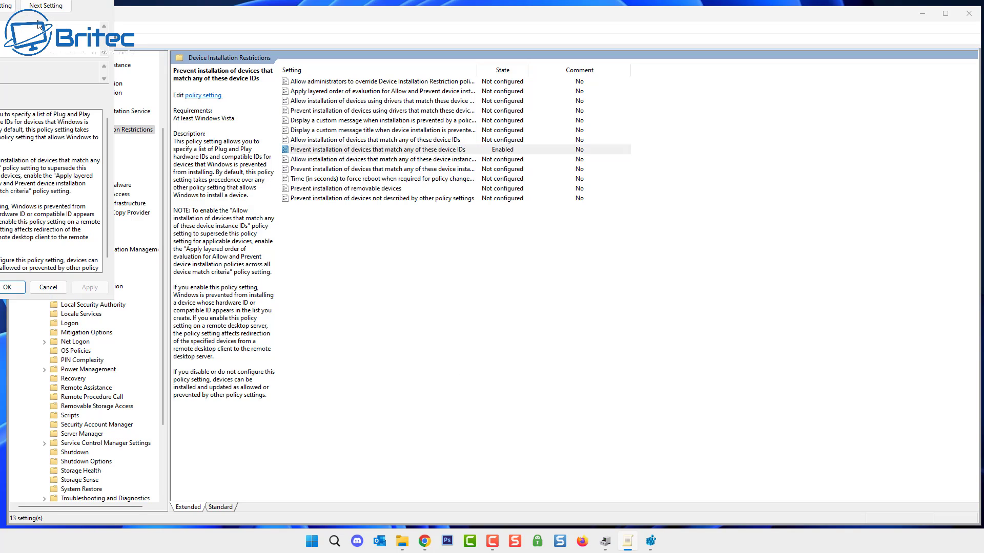
{"action": "left_click_drag", "start_coordinate": [30, 3], "coordinate": [450, 85]}
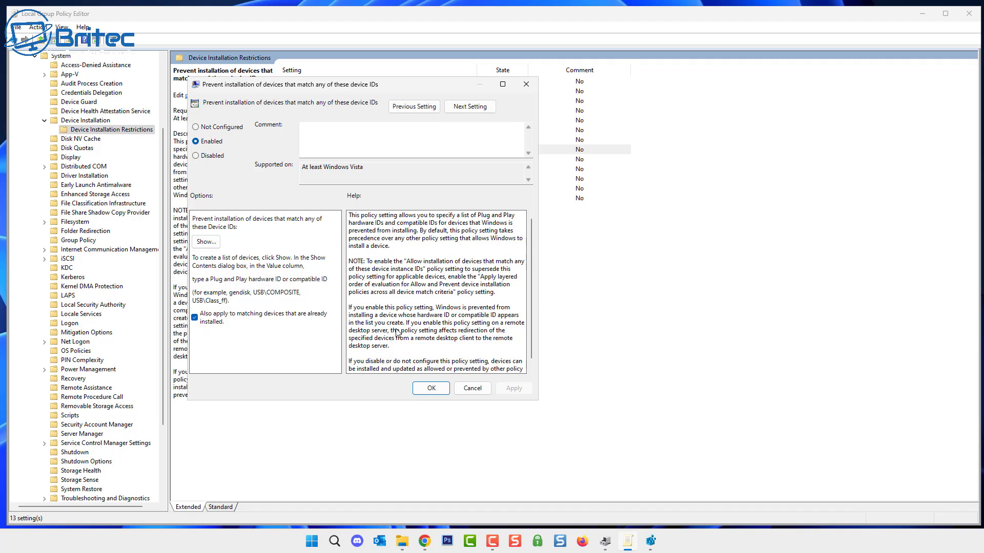
{"action": "left_click", "coordinate": [194, 318]}
Try to clear both hardware IDs from the policy's list of prevented device IDs, then cancel the list.
{"action": "left_click", "coordinate": [212, 241]}
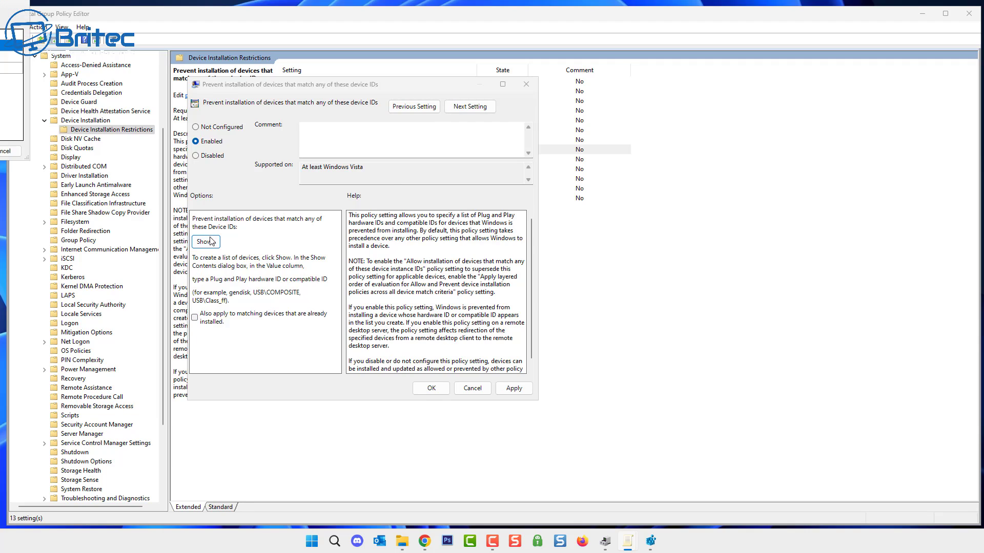
{"action": "left_click_drag", "start_coordinate": [21, 4], "coordinate": [362, 149]}
{"action": "left_click", "coordinate": [274, 202]}
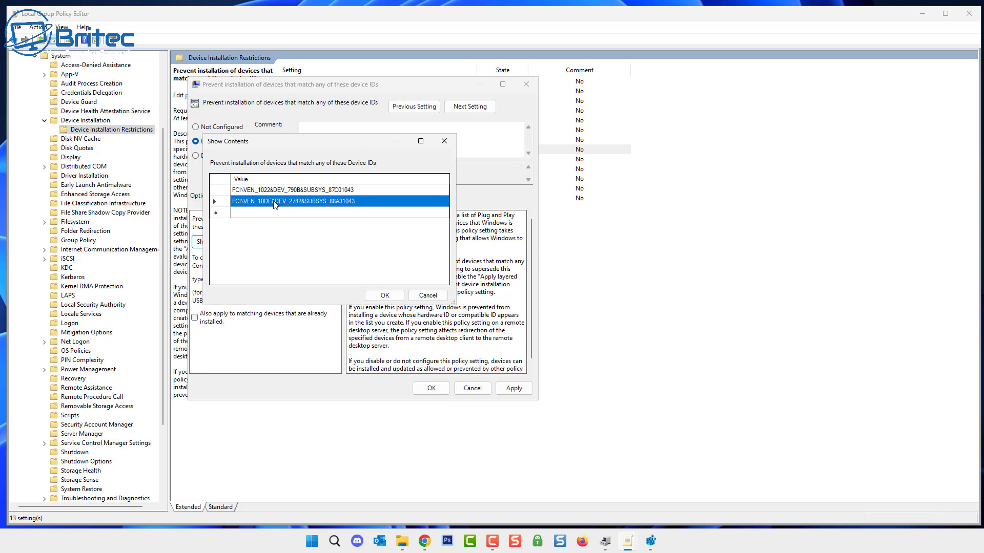
{"action": "left_click", "coordinate": [275, 204]}
{"action": "key", "text": "BackSpace"}
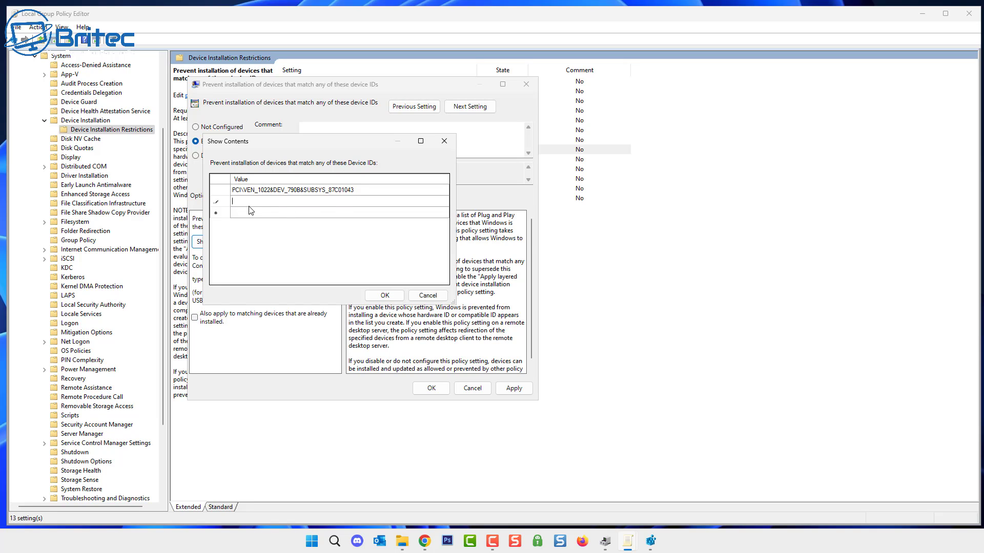
{"action": "left_click", "coordinate": [259, 191]}
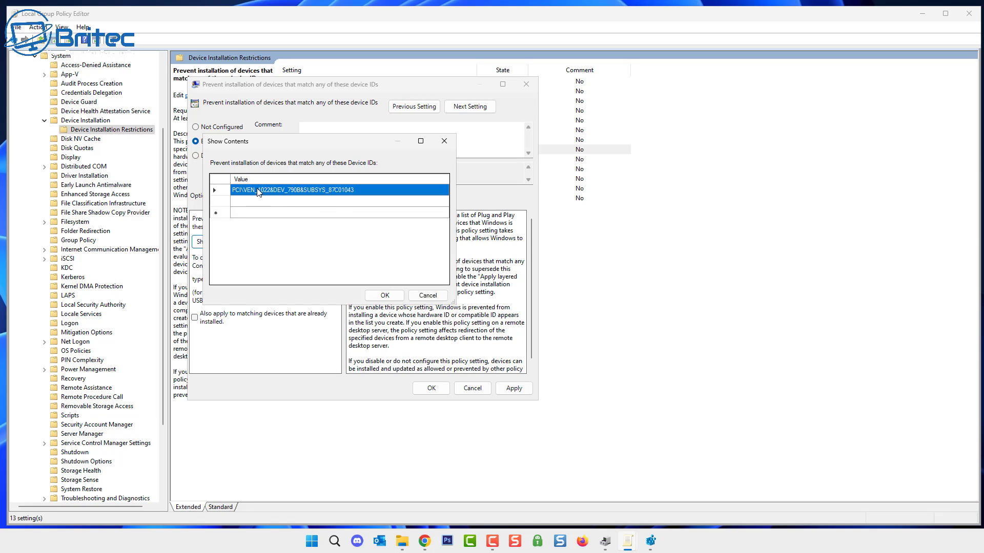
{"action": "left_click", "coordinate": [258, 191]}
{"action": "key", "text": "BackSpace"}
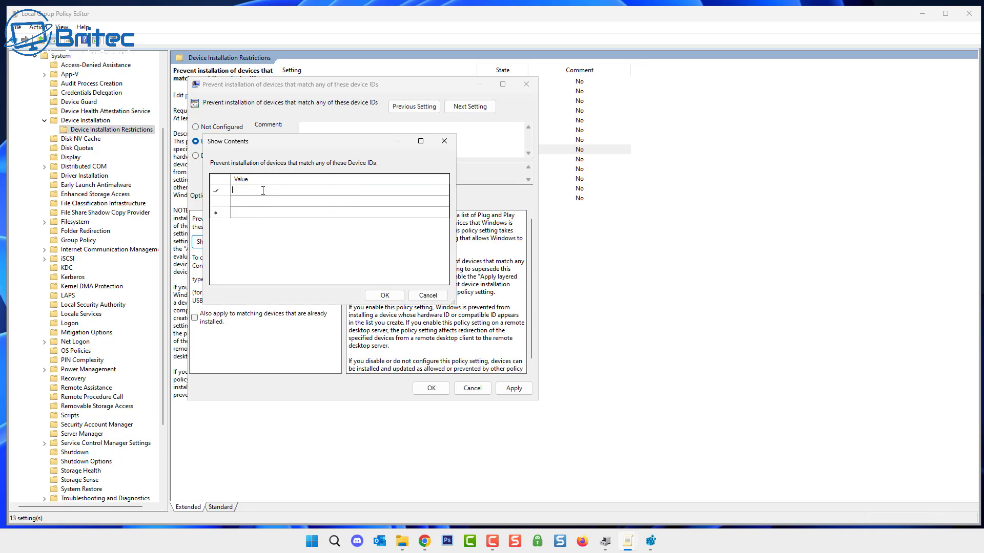
{"action": "left_click", "coordinate": [378, 297]}
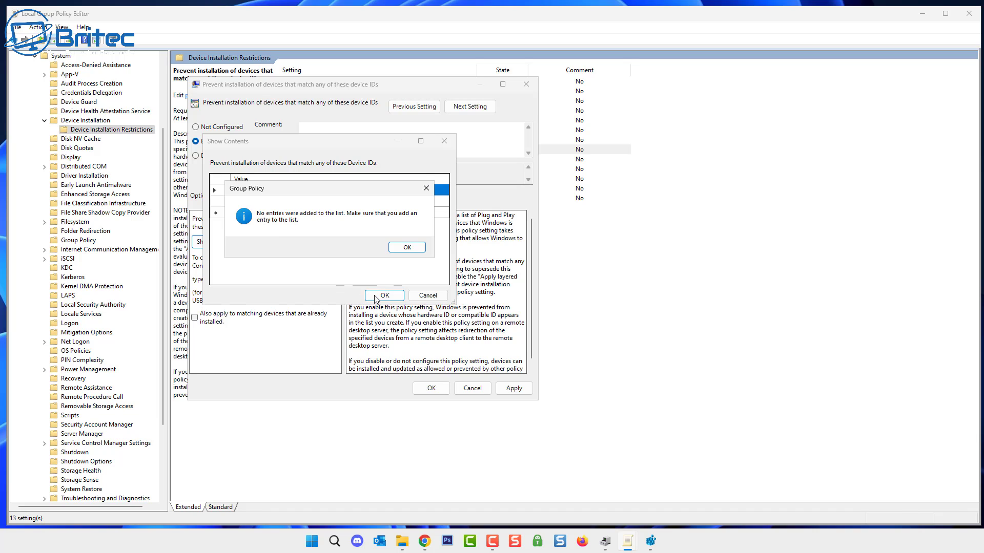
{"action": "left_click", "coordinate": [408, 248]}
{"action": "left_click", "coordinate": [429, 297]}
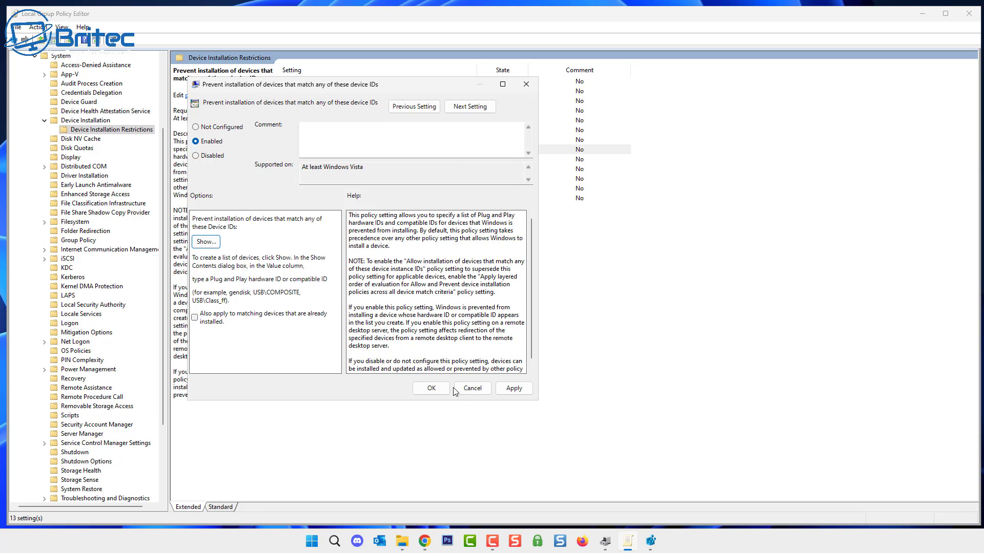
Set the policy "Prevent installation of devices that match any of these device IDs" to Not Configured, apply it, and minimize the policy editor.
{"action": "left_click", "coordinate": [196, 127]}
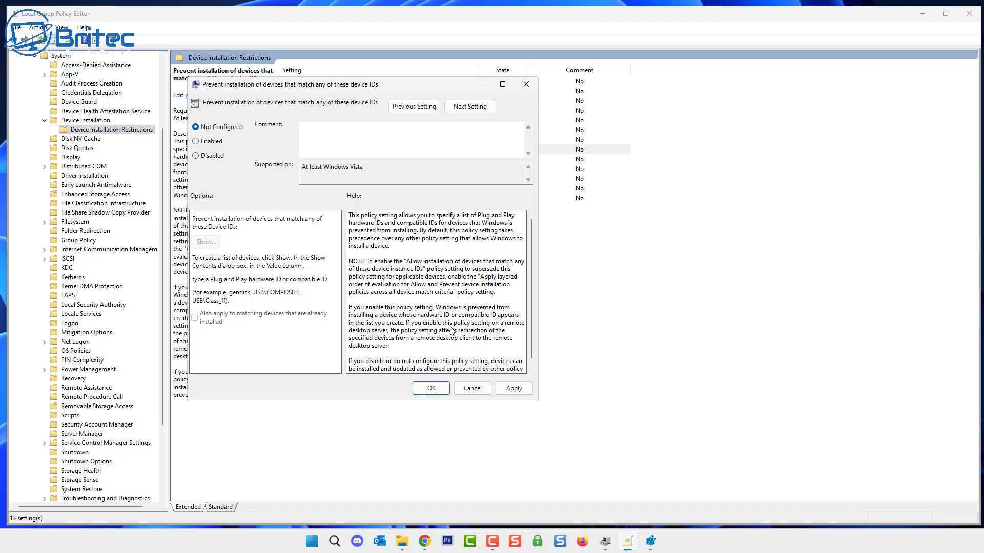
{"action": "left_click", "coordinate": [509, 388]}
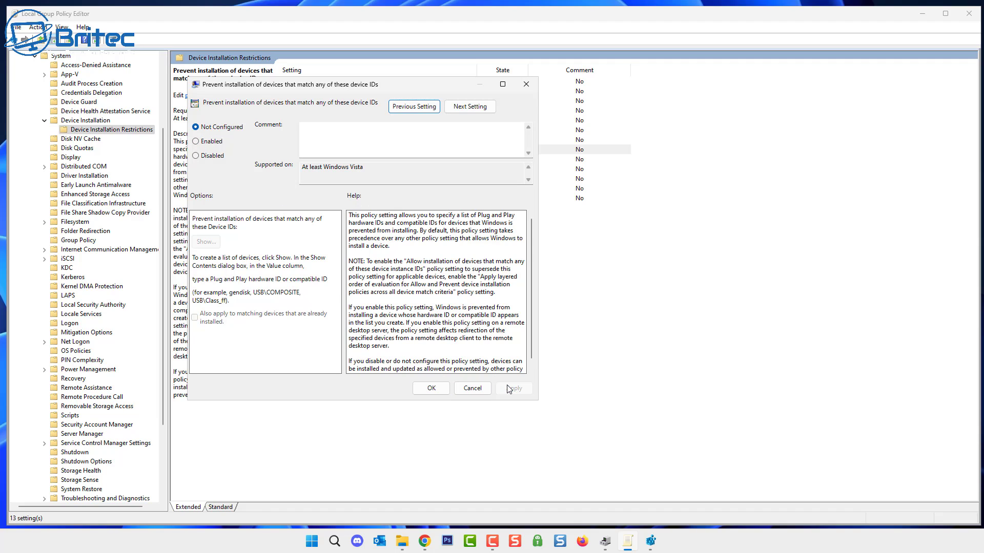
{"action": "left_click", "coordinate": [432, 387]}
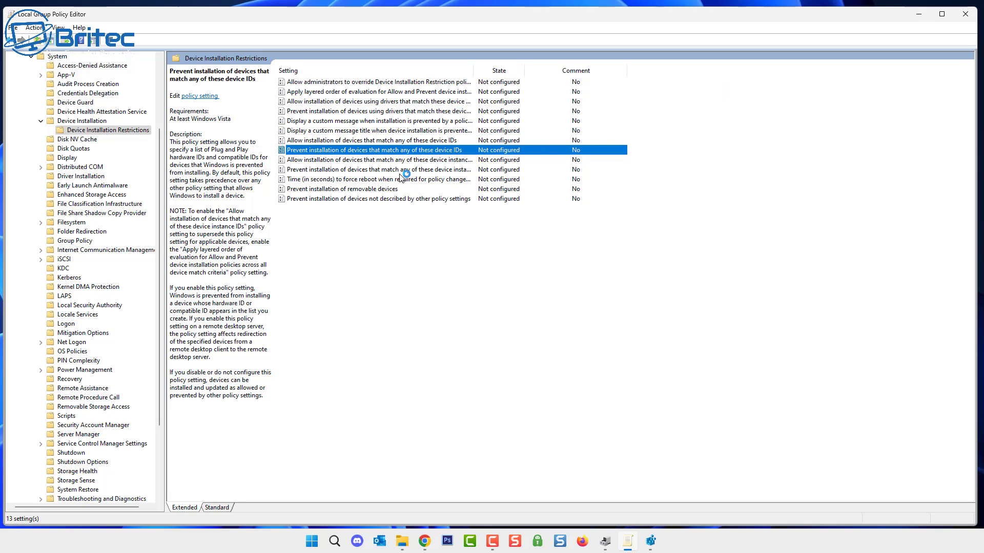
{"action": "left_click", "coordinate": [920, 16]}
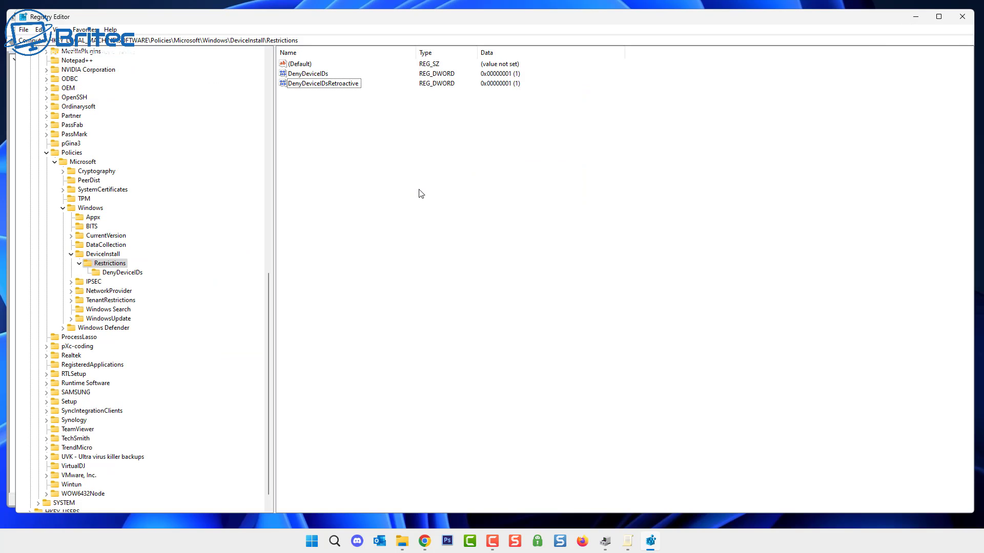
Refresh the registry view at the DeviceInstall Restrictions key to check whether the deny entries are still present.
{"action": "left_click", "coordinate": [340, 84]}
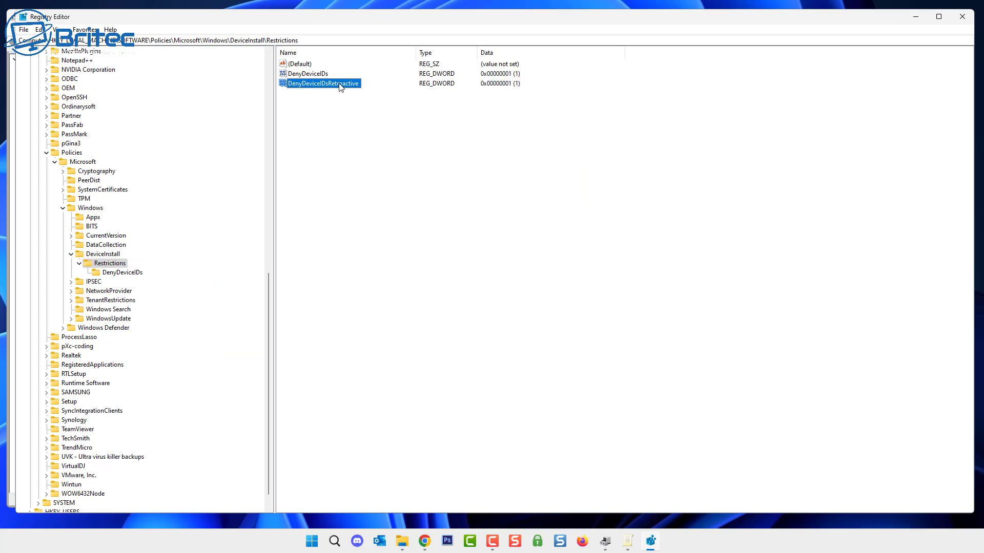
{"action": "right_click", "coordinate": [348, 140]}
{"action": "left_click", "coordinate": [329, 171]}
{"action": "left_click", "coordinate": [60, 29]}
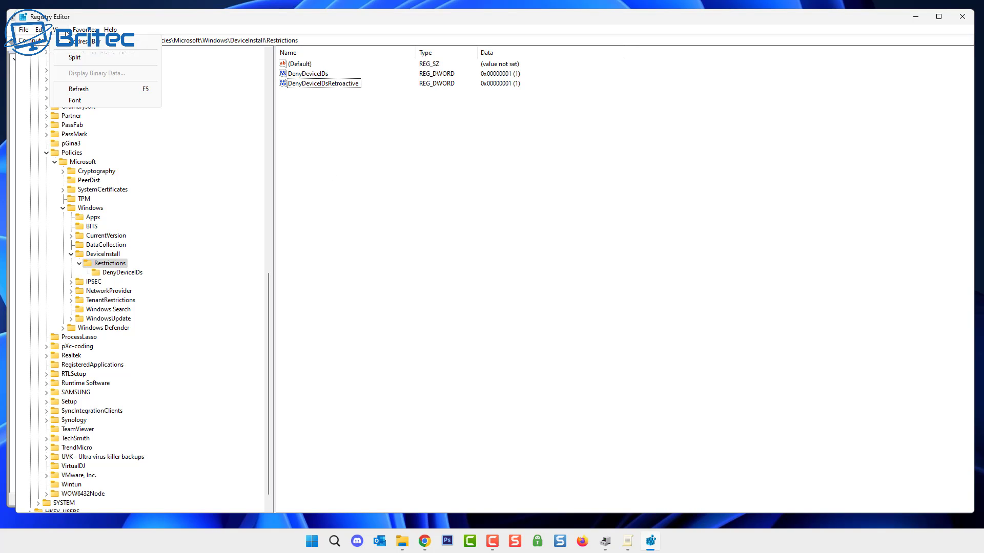
{"action": "left_click", "coordinate": [79, 91]}
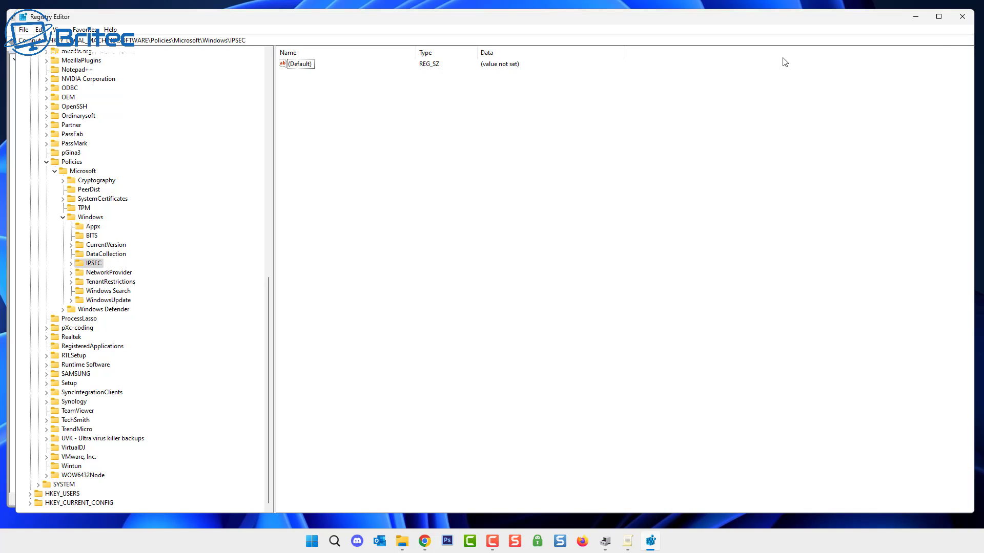
Close Registry Editor, select the NVIDIA GeForce RTX 4070 Ti display adaptor in Device Manager, and close Device Manager.
{"action": "left_click", "coordinate": [961, 17]}
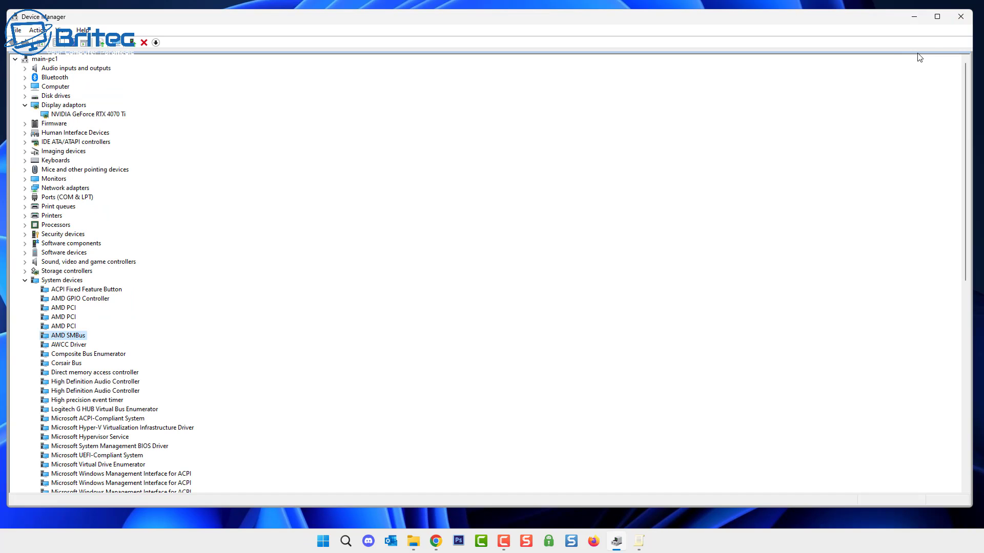
{"action": "left_click", "coordinate": [81, 115]}
{"action": "left_click", "coordinate": [961, 17]}
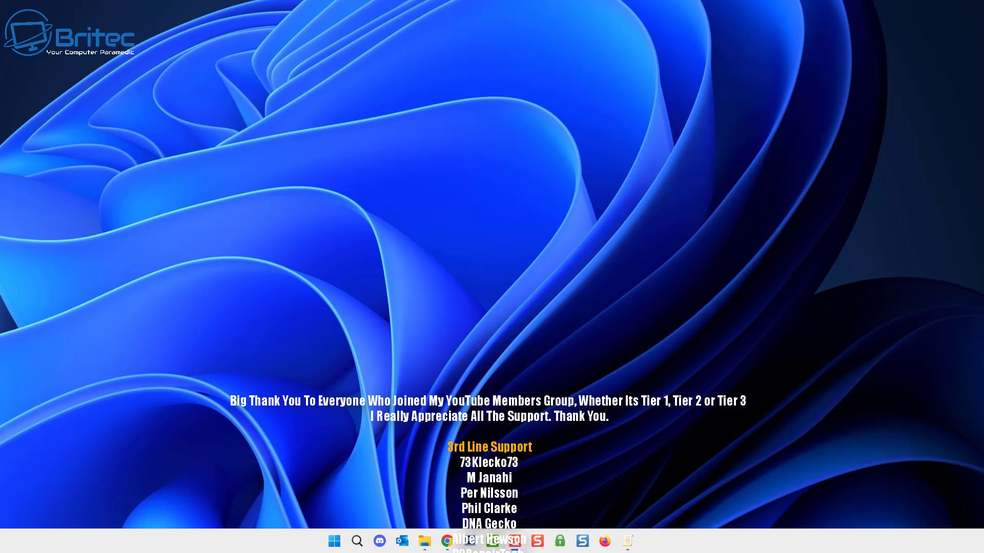